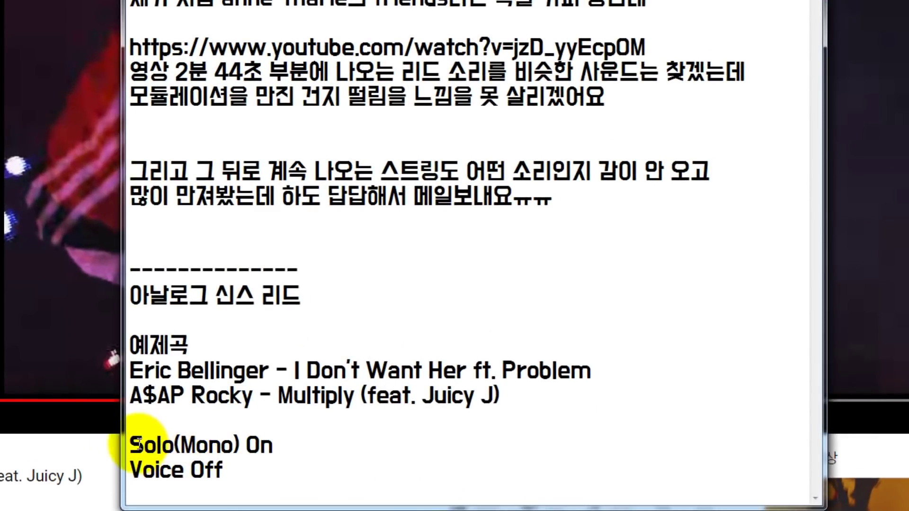
- Append "= 1" to the "Voice Off" line at the end of the Notepad notes
left_click_drag(130, 445, 363, 444)
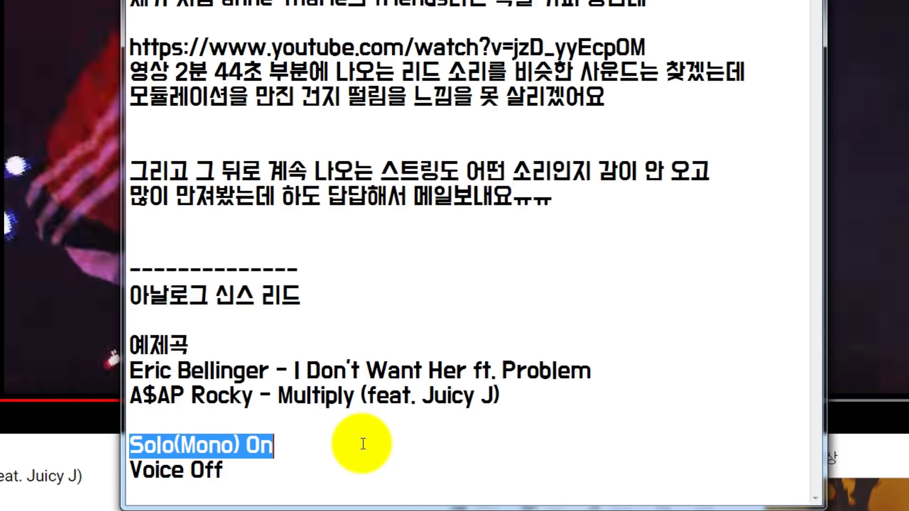
left_click(131, 470)
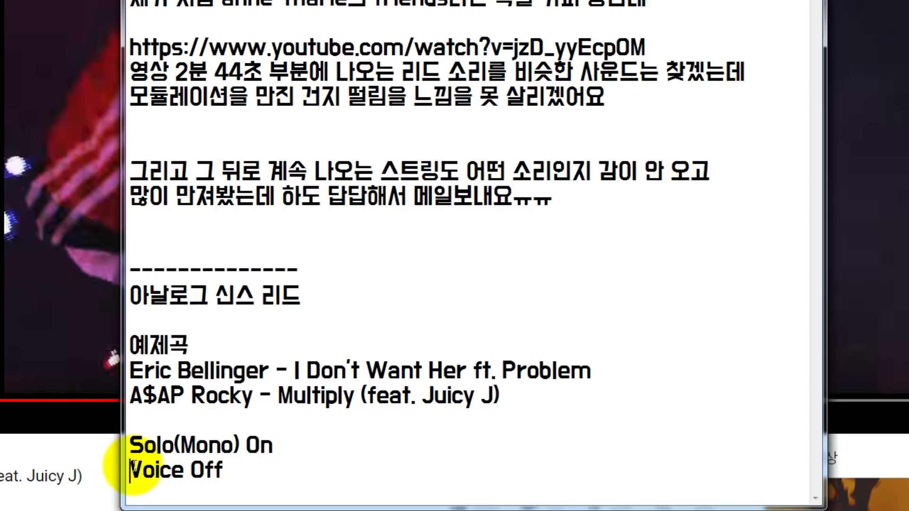
left_click_drag(131, 470, 237, 465)
left_click(238, 465)
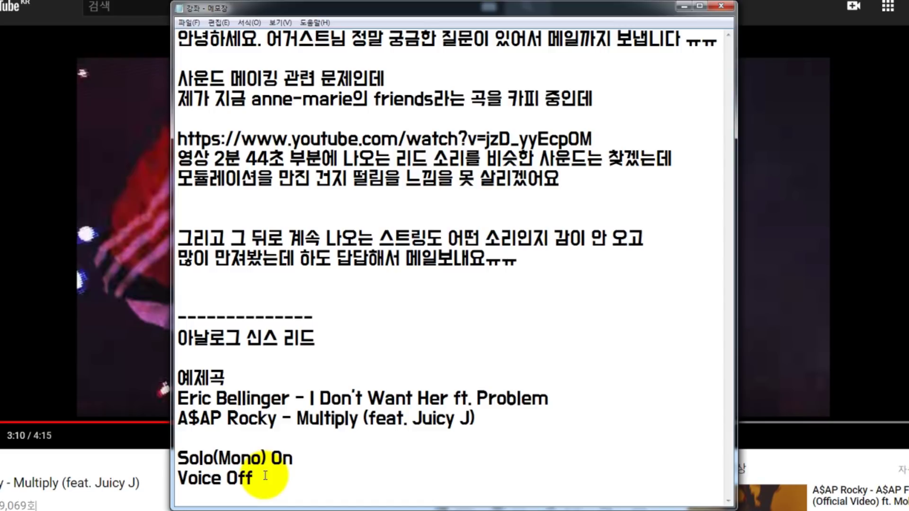
type("= 1")
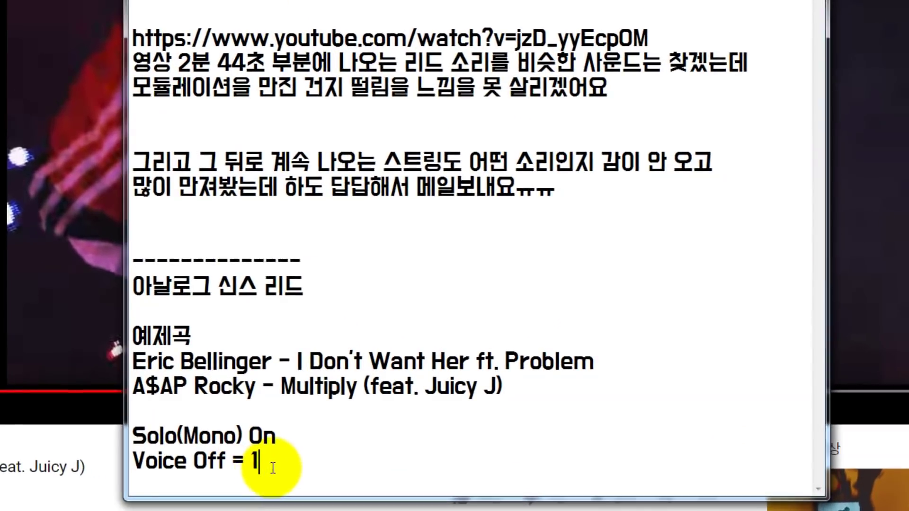
left_click_drag(279, 479, 198, 477)
left_click_drag(155, 448, 133, 433)
left_click(284, 450)
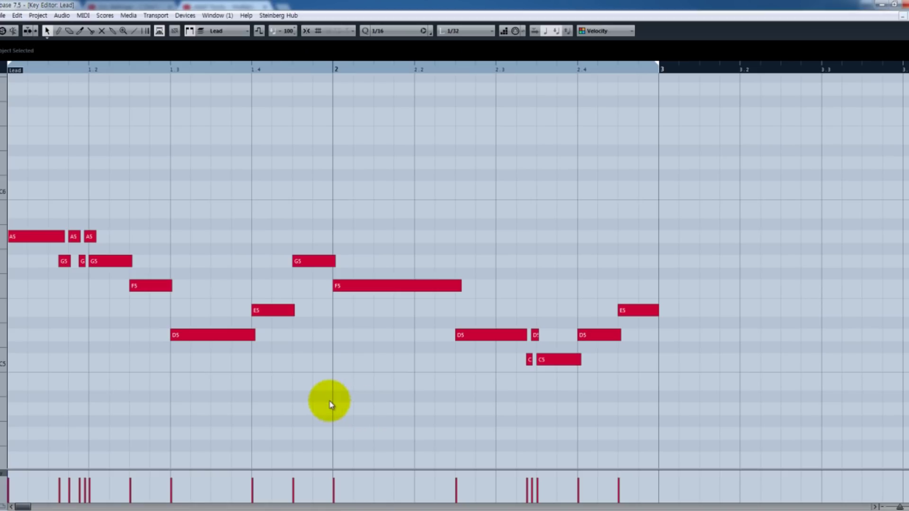
- Switch to Cubase, select all the notes of the Lead part in the Key Editor and play them back
scroll(328, 402, "down", 2)
scroll(335, 385, "up", 2)
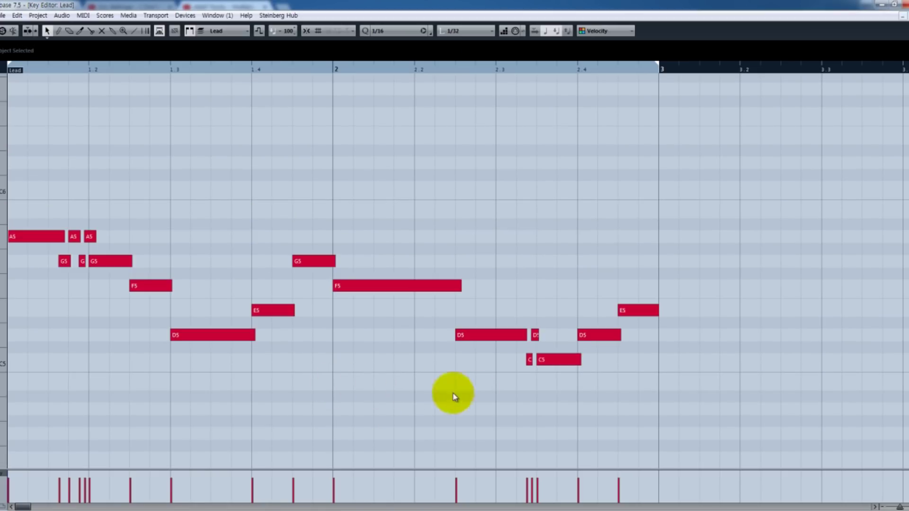
left_click_drag(686, 401, 9, 208)
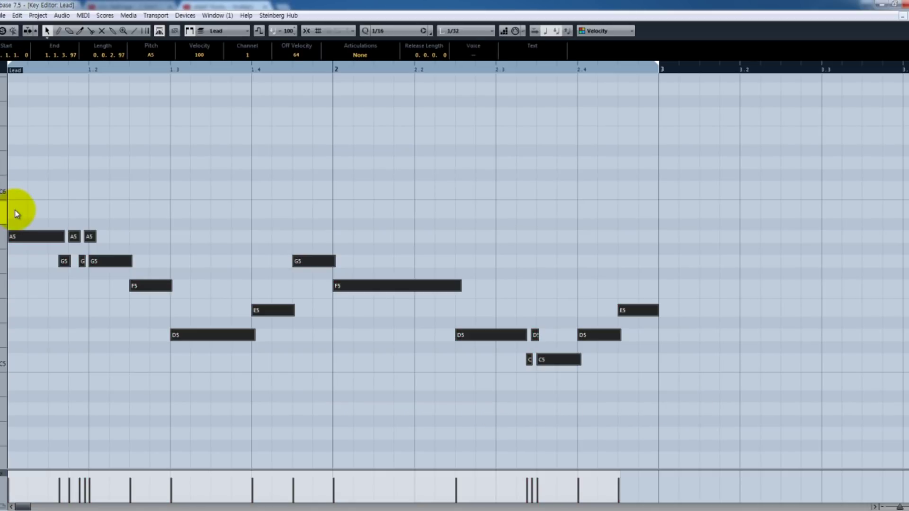
key("space")
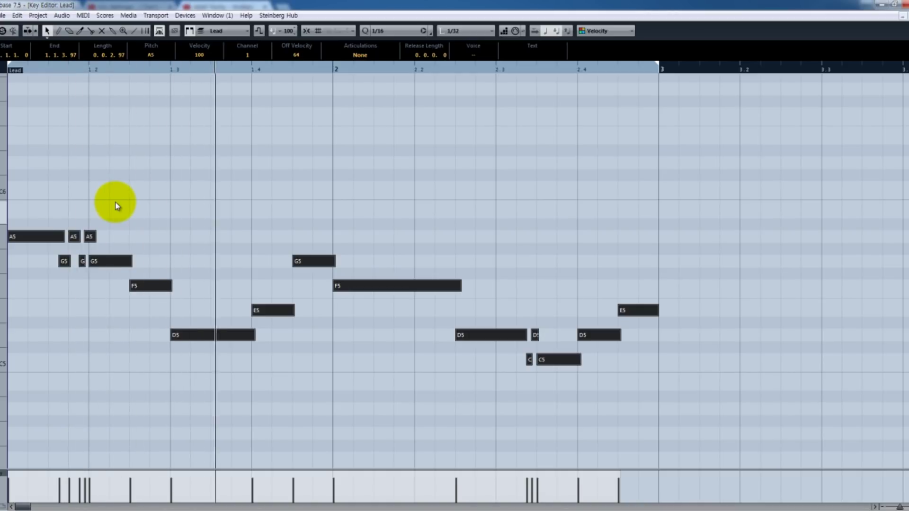
- Play the opening of the Lead part and examine its alternating A5 and G5 notes before the first F5
key("h")
key("h")
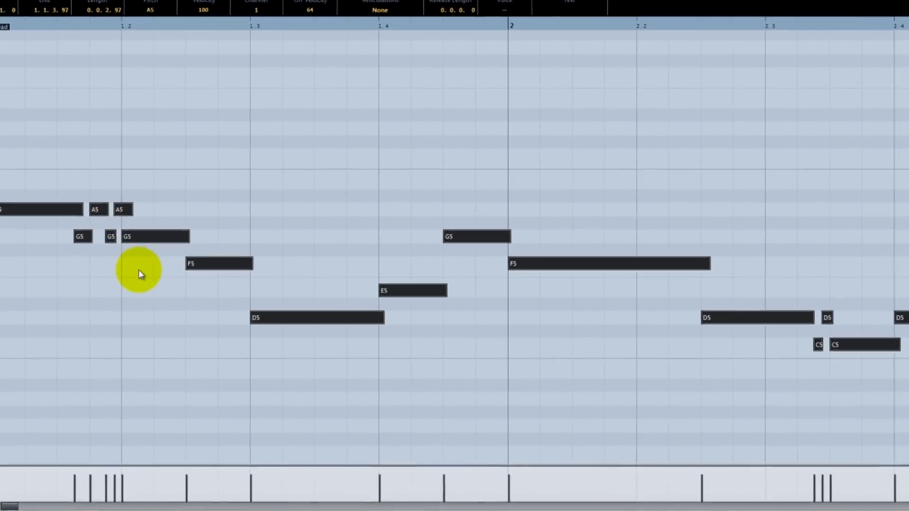
left_click_drag(141, 292, 61, 223)
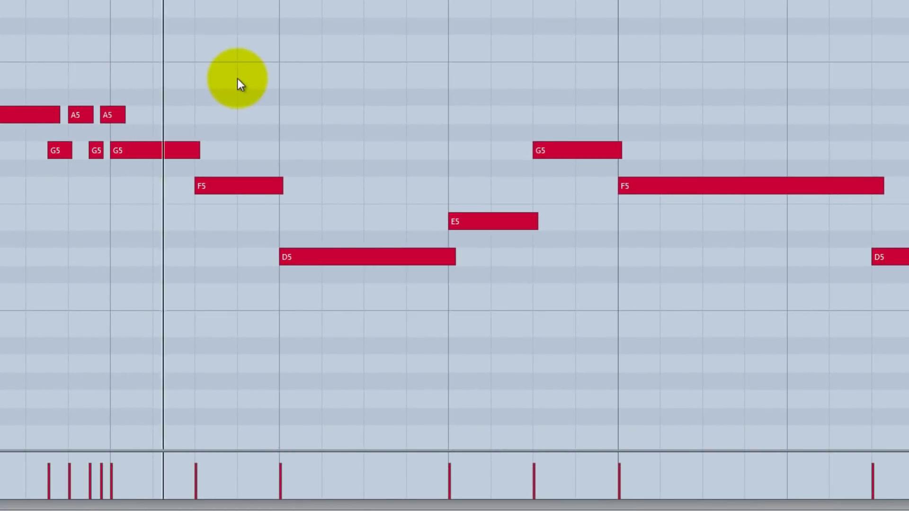
key("space")
left_click_drag(119, 193, 33, 134)
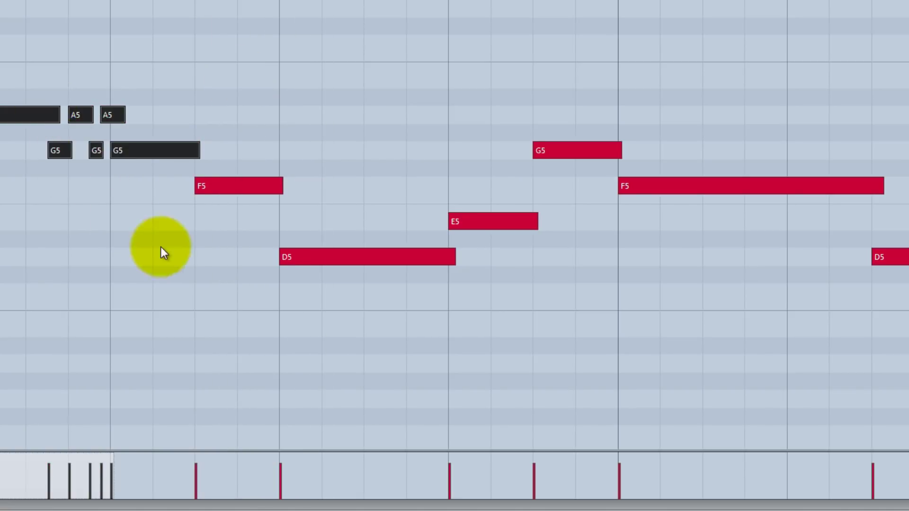
left_click(168, 250)
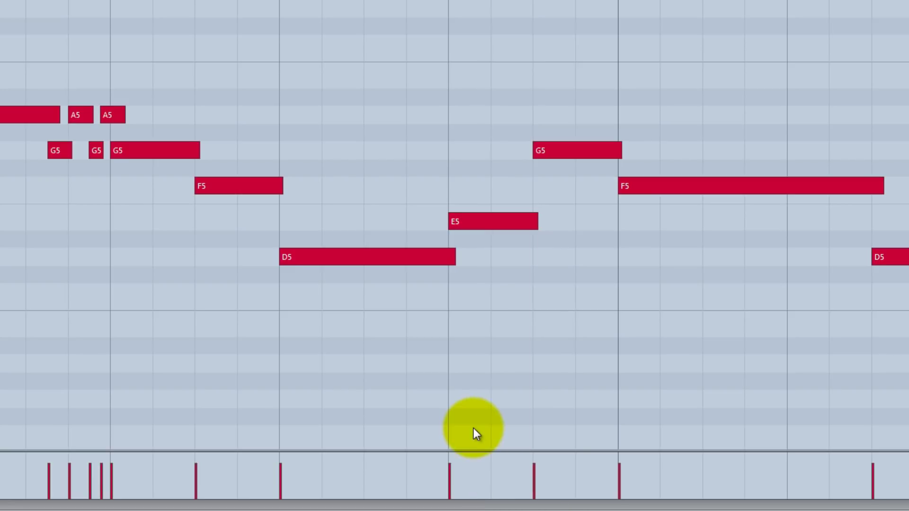
- Set the Key Editor's quantize grid to 1/32
key("h")
key("h")
key("h")
right_click(348, 314)
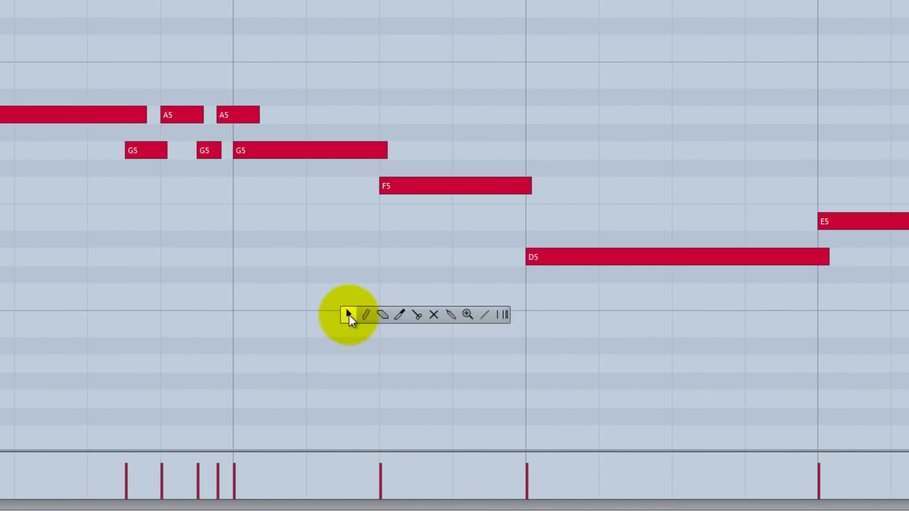
left_click(349, 314)
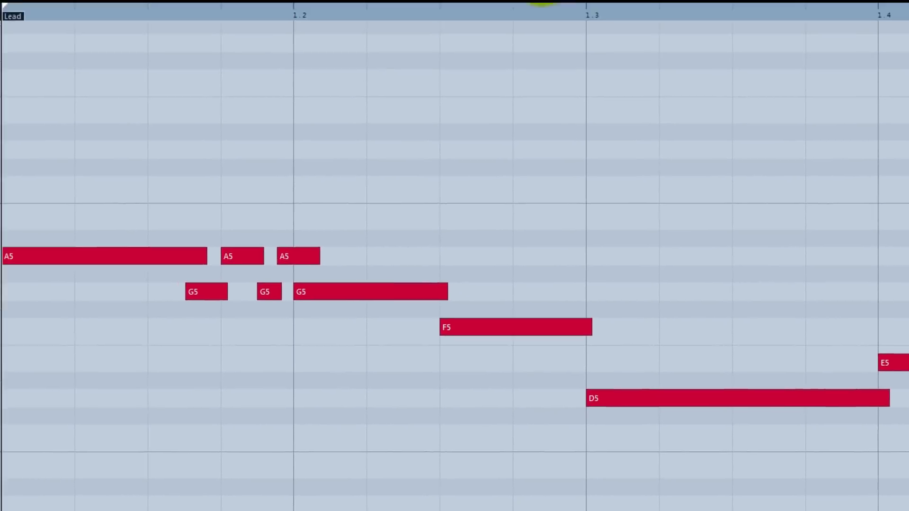
left_click(596, 44)
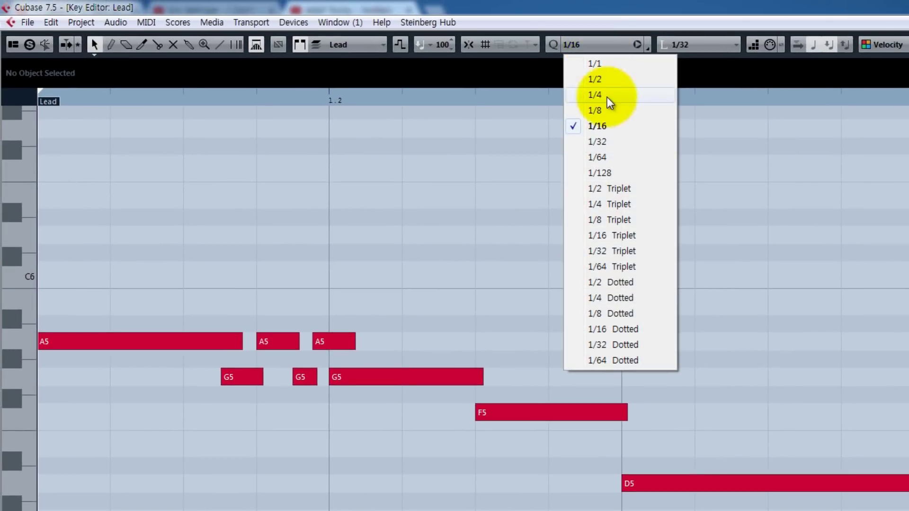
left_click(606, 139)
key("h")
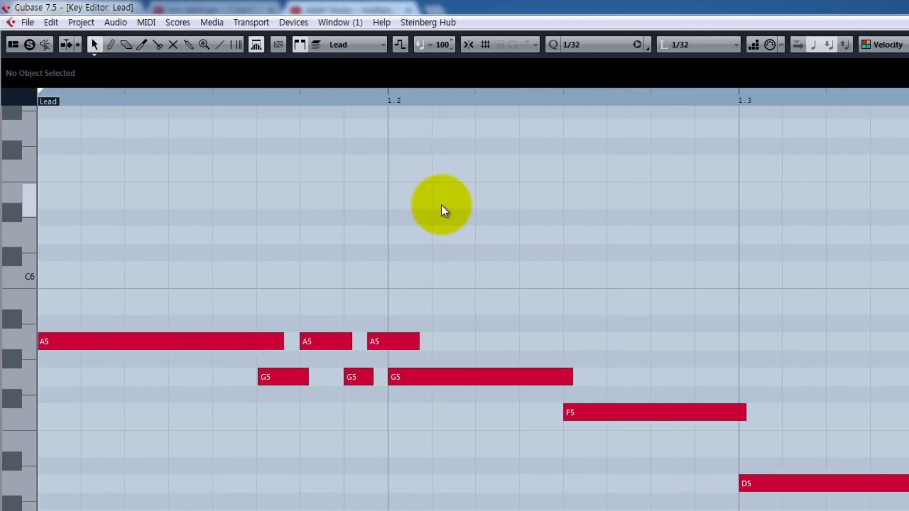
key("h")
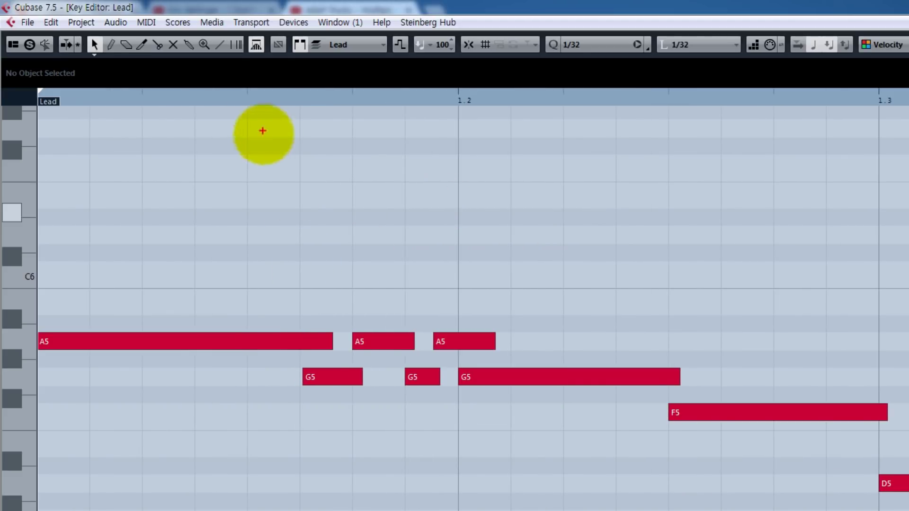
left_click_drag(467, 83, 470, 211)
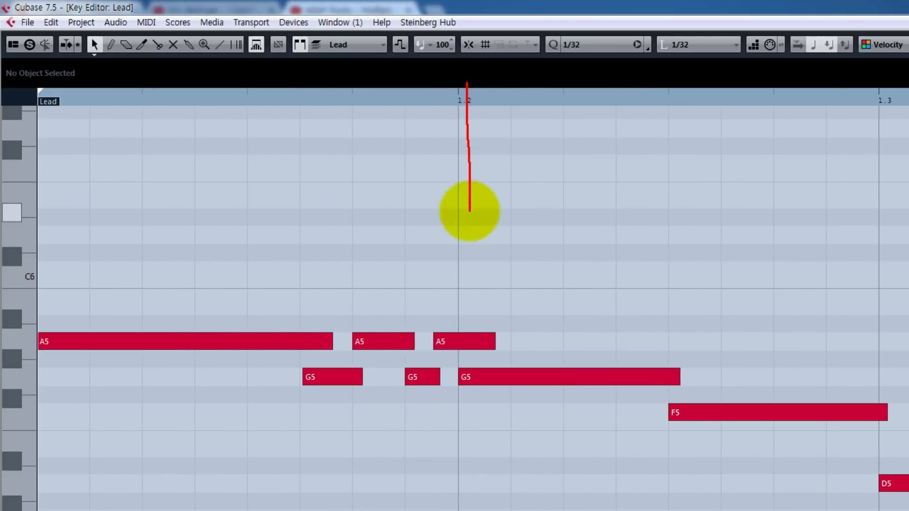
left_click_drag(41, 77, 28, 180)
mouse_move(251, 79)
left_mouse_down()
mouse_move(251, 175)
mouse_move(288, 198)
mouse_move(479, 179)
left_mouse_up()
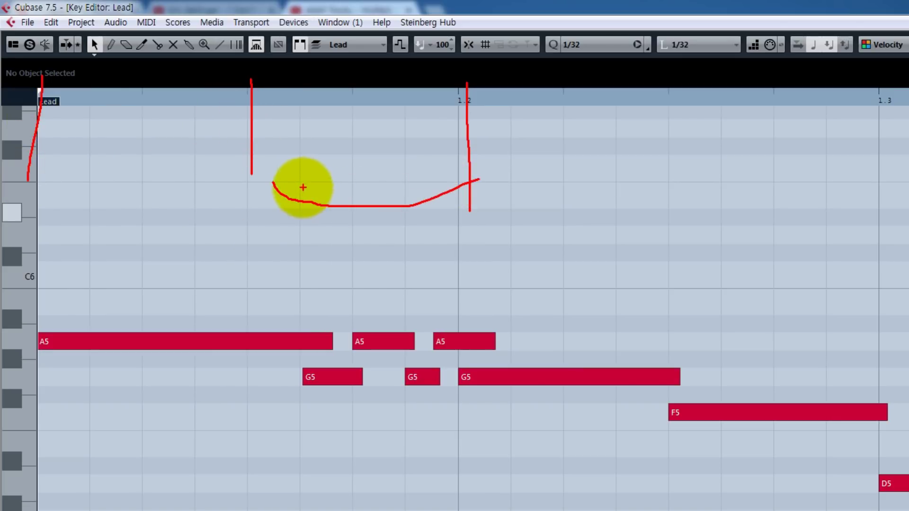
mouse_move(268, 170)
left_mouse_down()
mouse_move(256, 175)
mouse_move(276, 170)
mouse_move(321, 227)
mouse_move(306, 173)
left_mouse_up()
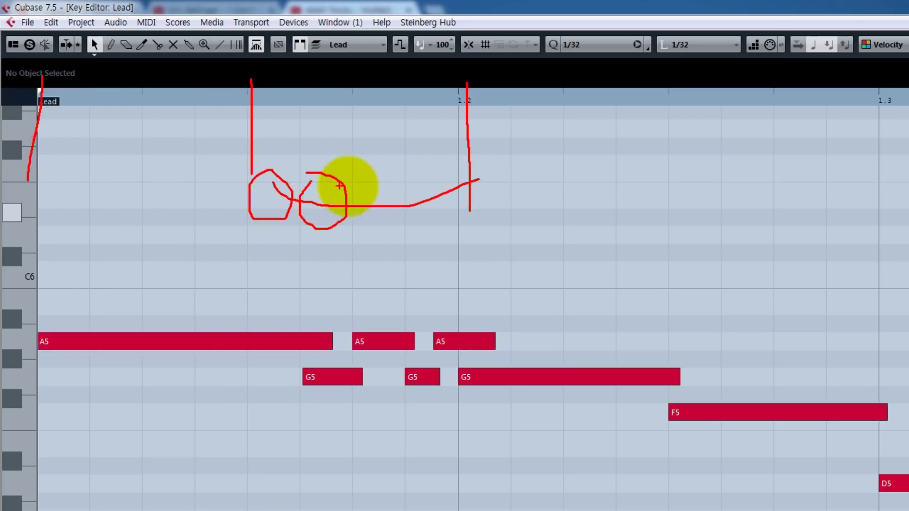
mouse_move(365, 177)
left_mouse_down()
mouse_move(366, 222)
mouse_move(409, 209)
mouse_move(371, 174)
mouse_move(407, 187)
mouse_move(395, 172)
left_mouse_up()
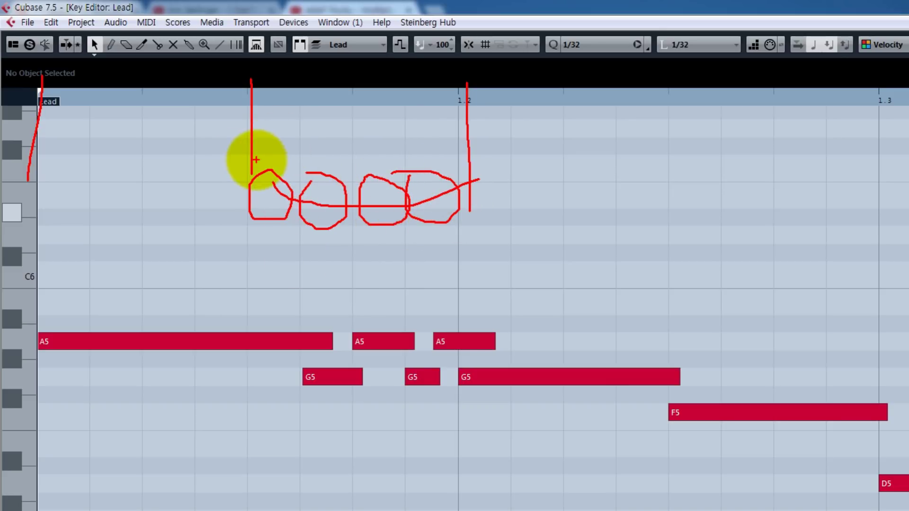
mouse_move(256, 160)
left_mouse_down()
mouse_move(271, 112)
mouse_move(285, 154)
left_mouse_up()
left_click_drag(262, 140, 364, 147)
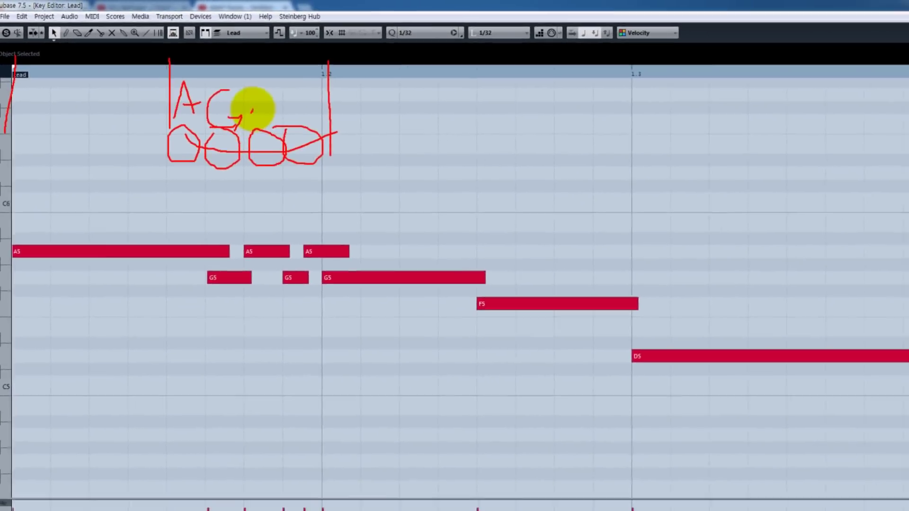
mouse_move(253, 110)
left_mouse_down()
mouse_move(252, 98)
mouse_move(306, 98)
mouse_move(305, 122)
left_mouse_up()
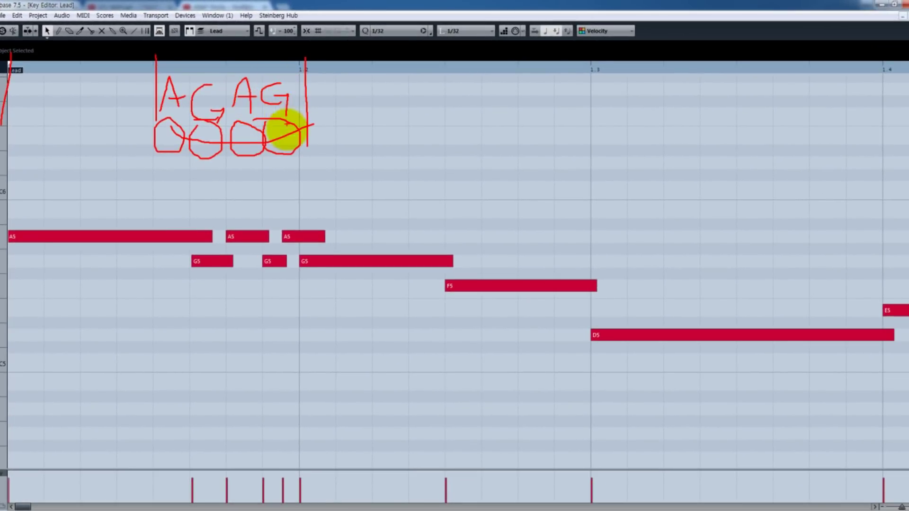
left_click(268, 247)
key("Escape")
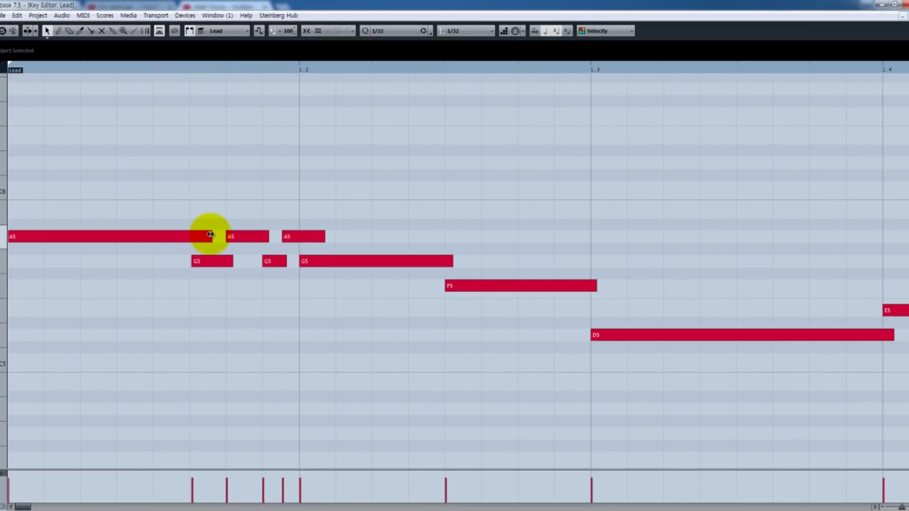
- Fit the alternating A5 and G5 notes before beat 1.2 to the 1/32 grid without overlaps, and play the result
left_click_drag(210, 235, 175, 238)
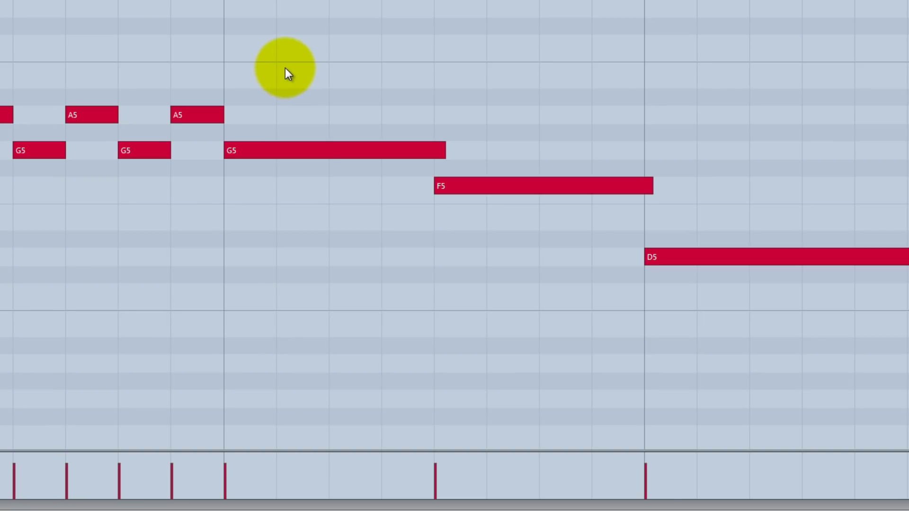
key("space")
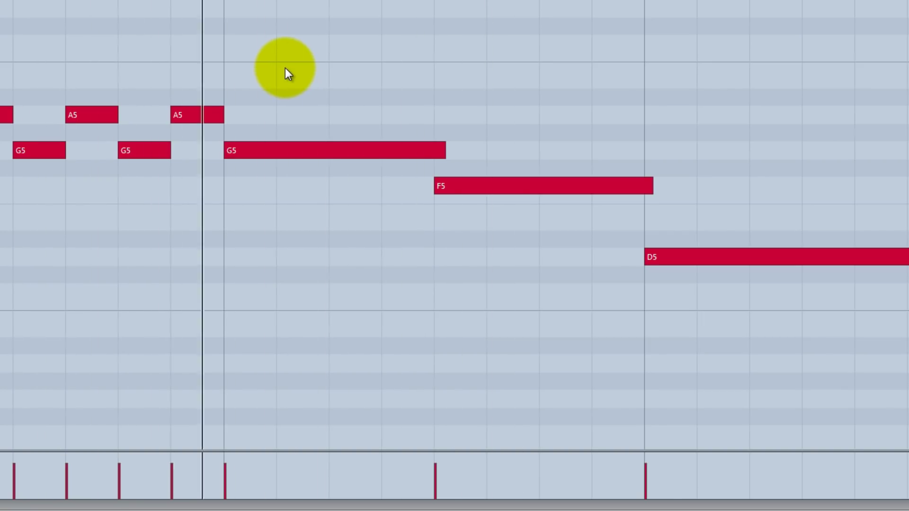
key("space")
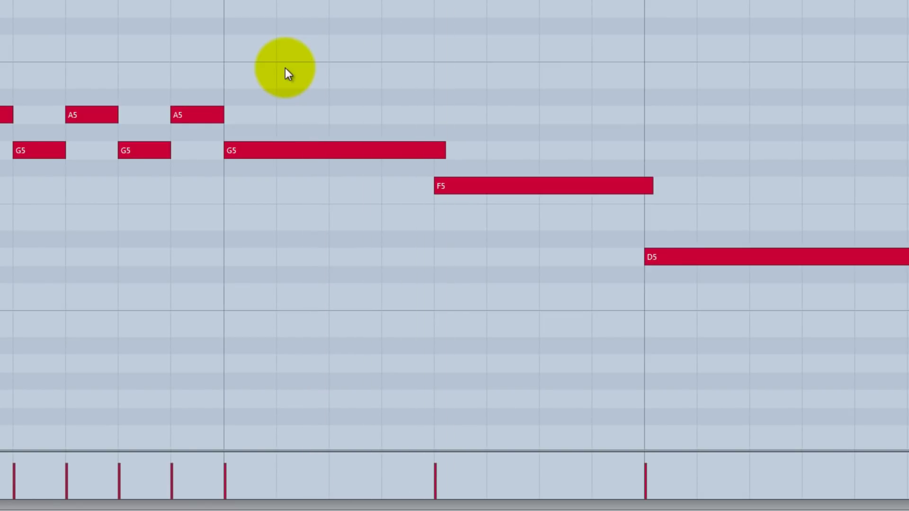
key("space")
key("space")
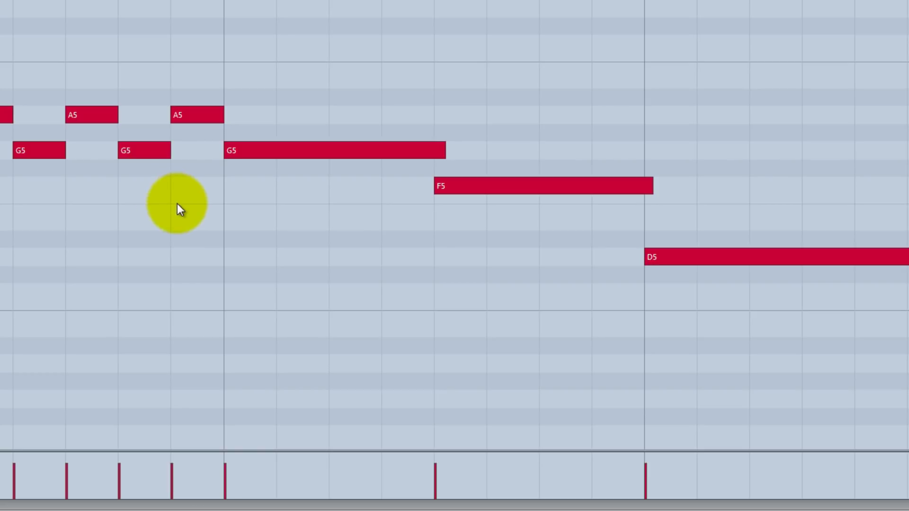
- Lengthen the opening A5 and the four short G5 and A5 notes together so that each slightly overlaps the following note
left_click_drag(177, 204, 2, 71)
key("h")
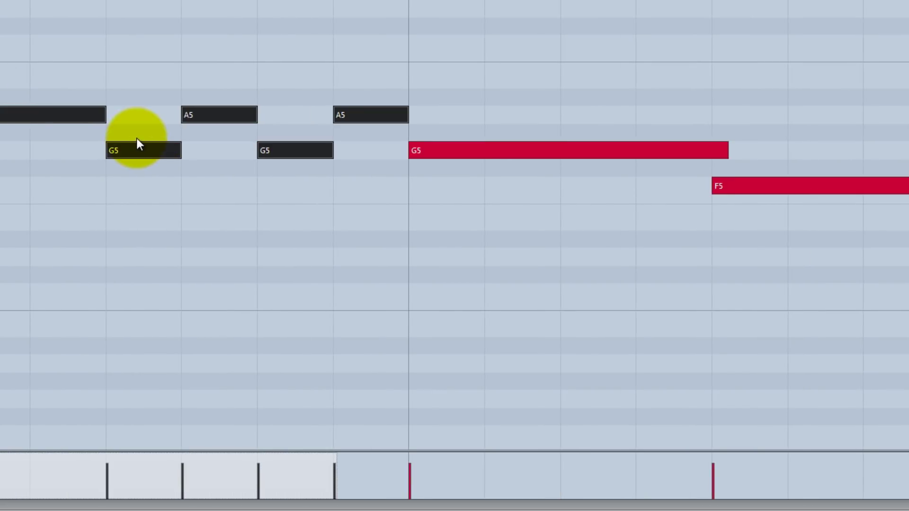
mouse_move(105, 81)
left_mouse_down()
mouse_move(77, 123)
mouse_move(104, 184)
mouse_move(140, 139)
mouse_move(107, 83)
left_mouse_up()
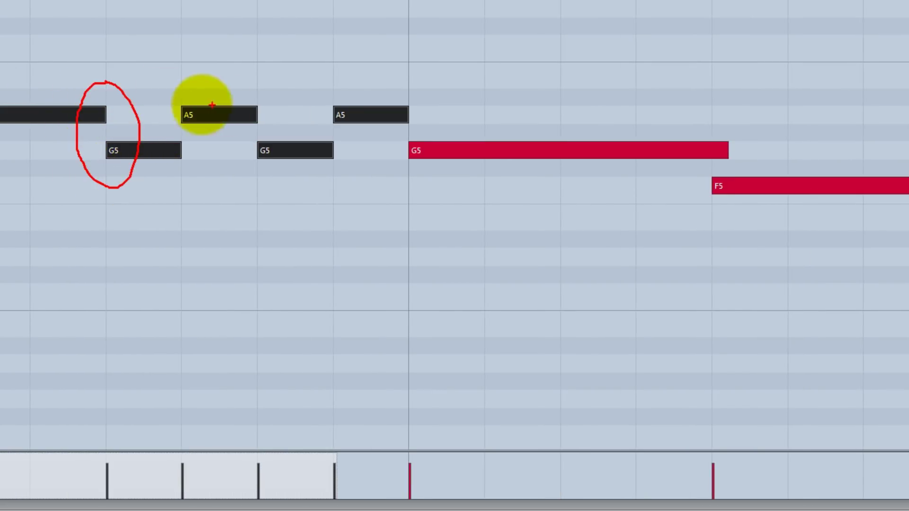
mouse_move(249, 94)
left_mouse_down()
mouse_move(239, 115)
mouse_move(288, 124)
mouse_move(242, 92)
left_mouse_up()
mouse_move(310, 83)
left_mouse_down()
mouse_move(305, 156)
mouse_move(335, 94)
mouse_move(436, 120)
mouse_move(387, 94)
left_mouse_up()
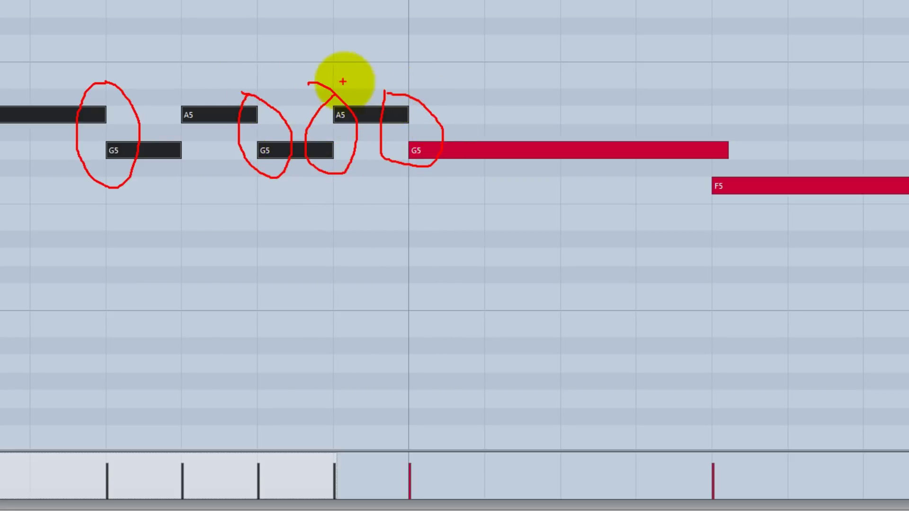
key("Escape")
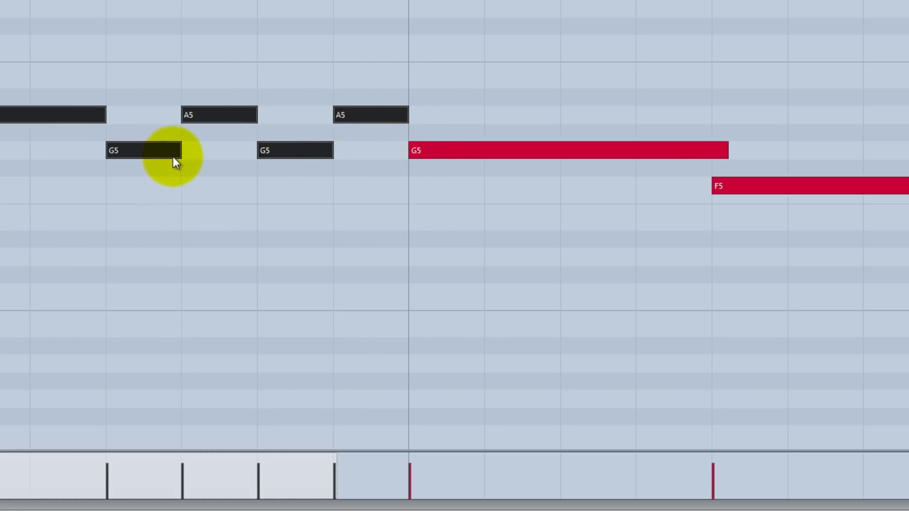
left_click_drag(179, 154, 190, 155)
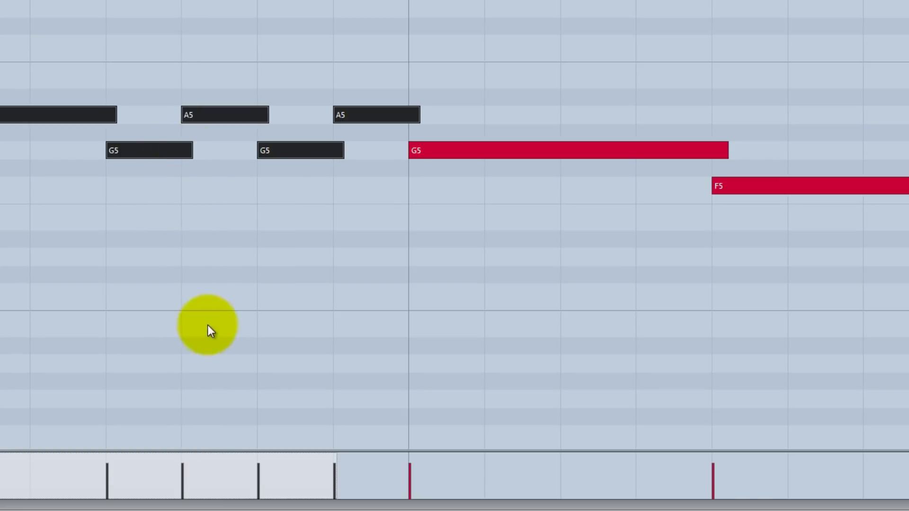
- Deselect the notes and play back the overlapping A5 and G5 passage
left_click(210, 301)
key("space")
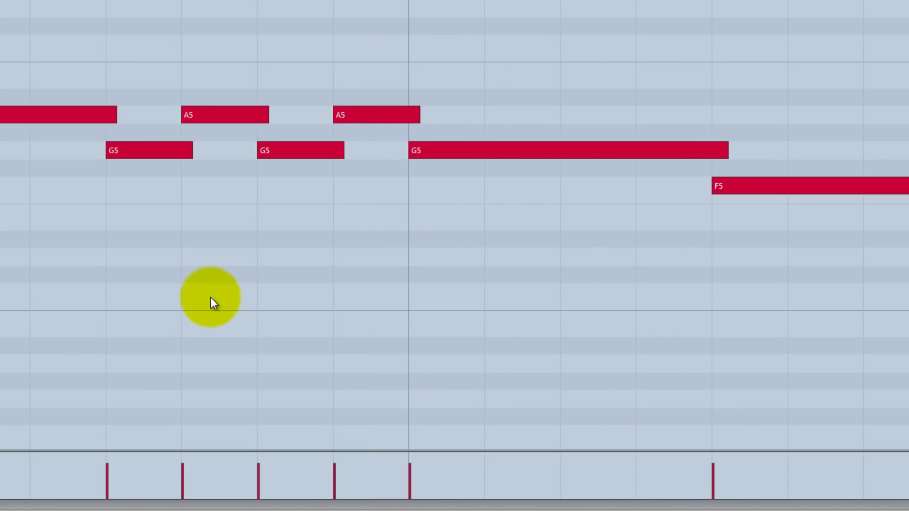
key("g")
key("space")
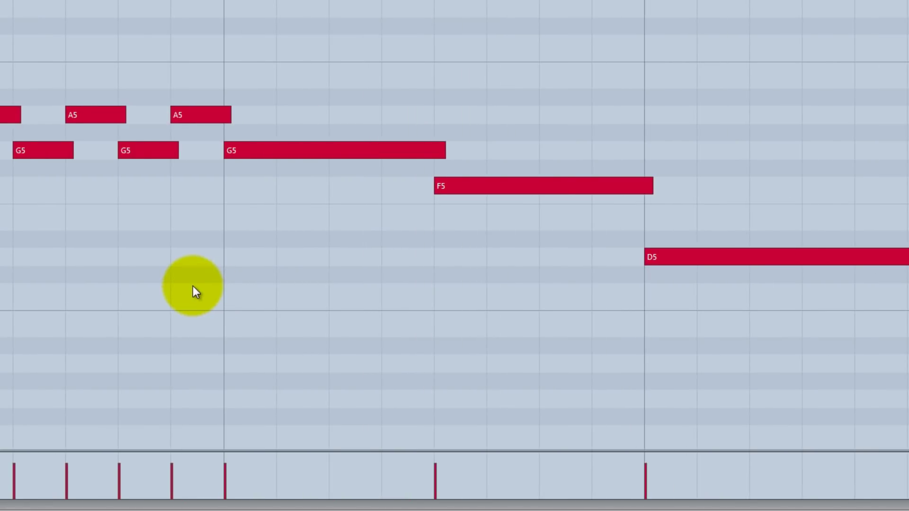
- Undo the 1/32 grid alignment and lengthening of the alternating A5 and G5 notes before beat 1.2
key("space")
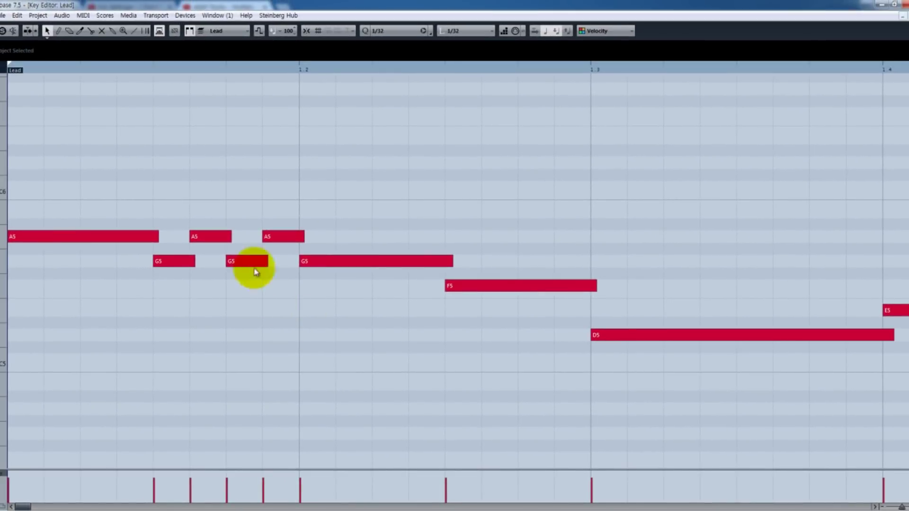
left_click(279, 237)
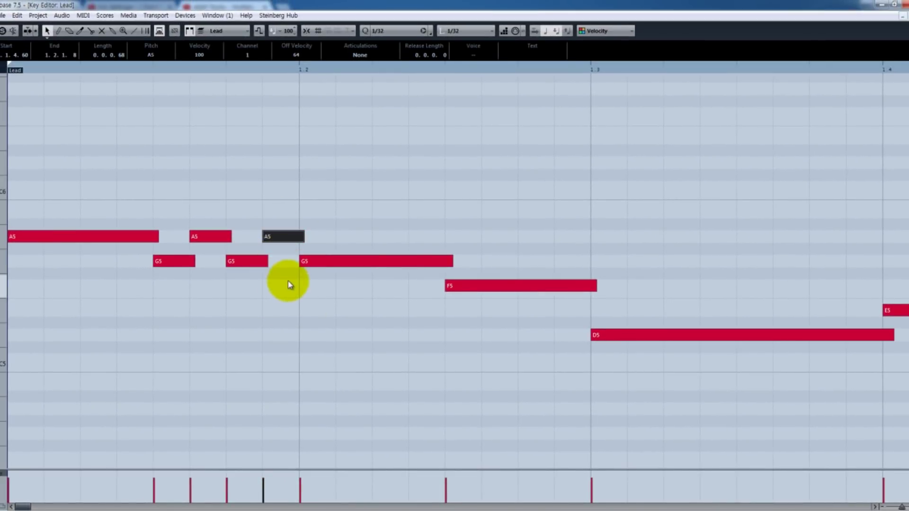
key("ctrl+z")
key("ctrl+z")
key("ctrl+z")
key("ctrl+z")
key("ctrl+z")
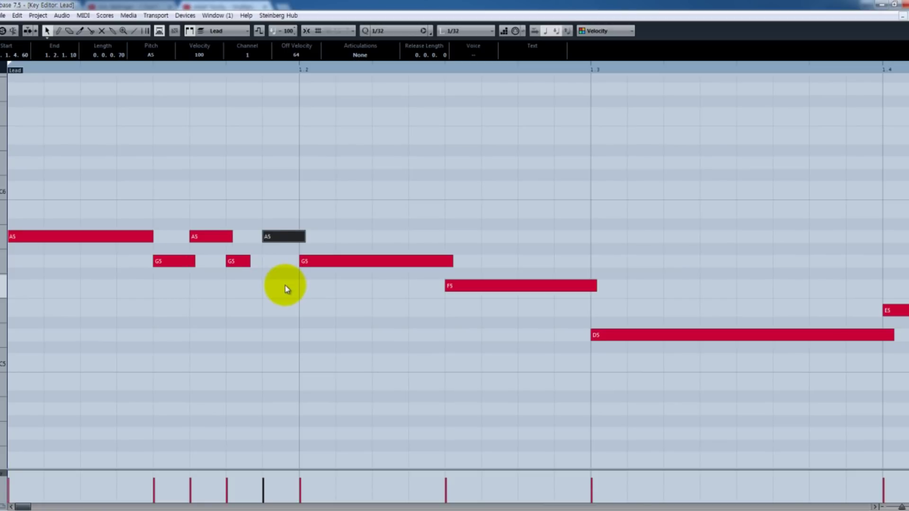
key("ctrl+z")
key("h")
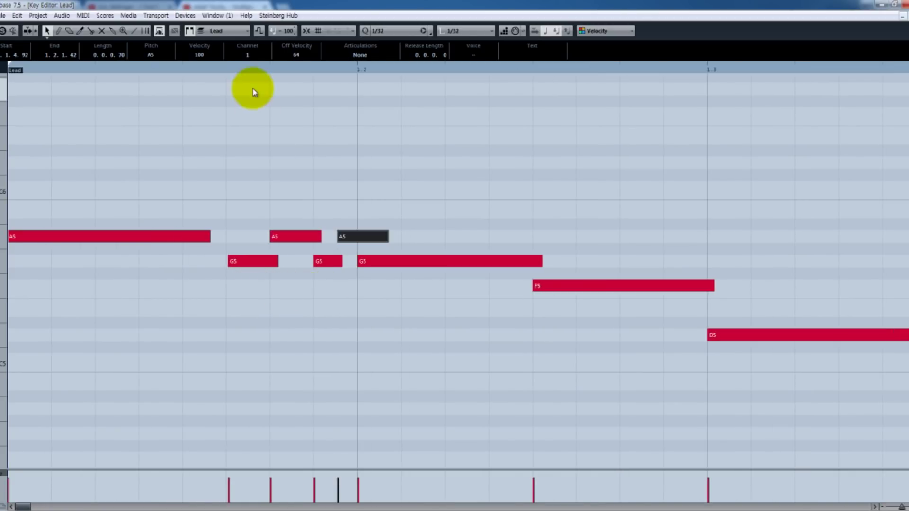
- Set the quantize grid to 1/64 and select the last short G5 and A5 notes around beat 1.2
left_click(271, 74)
left_click(225, 79)
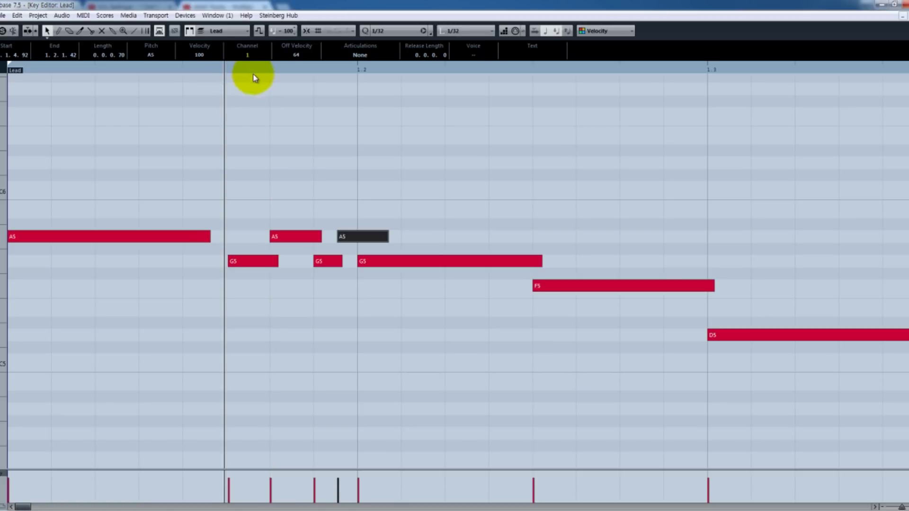
left_click(277, 76)
left_click_drag(355, 287, 331, 232)
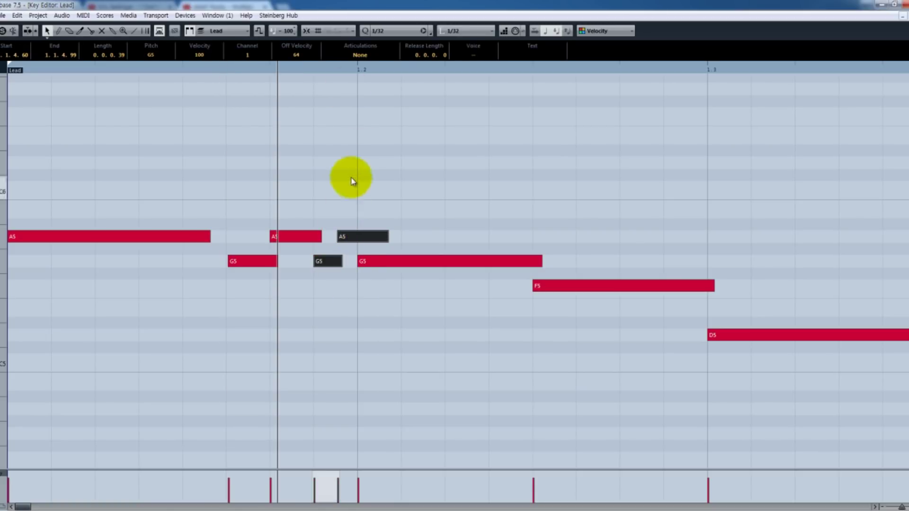
left_click(392, 31)
left_click(406, 102)
left_click_drag(351, 282, 335, 228)
key("g")
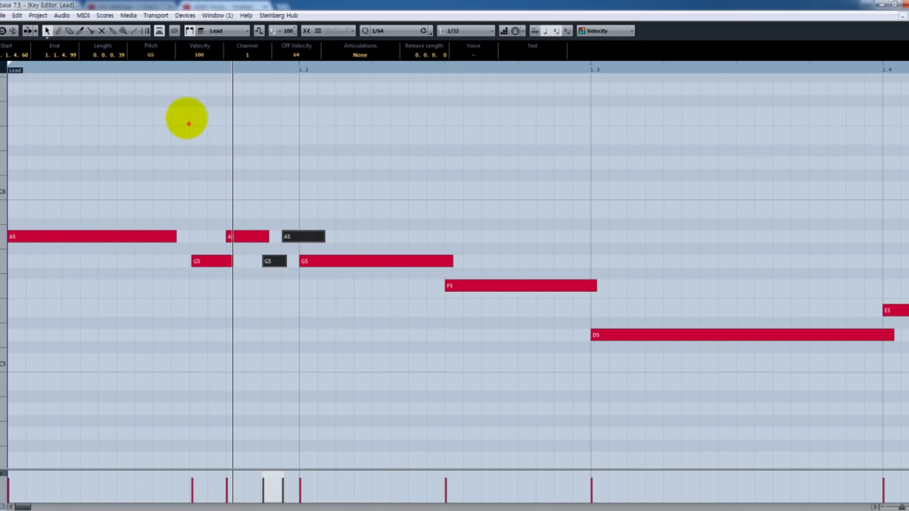
left_click_drag(152, 66, 149, 278)
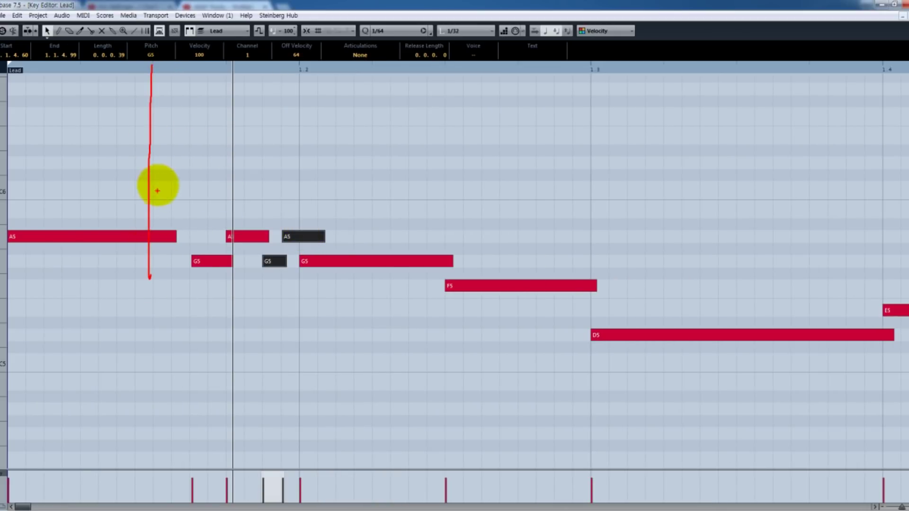
mouse_move(158, 191)
left_mouse_down()
mouse_move(203, 166)
mouse_move(296, 166)
left_mouse_up()
key("Escape")
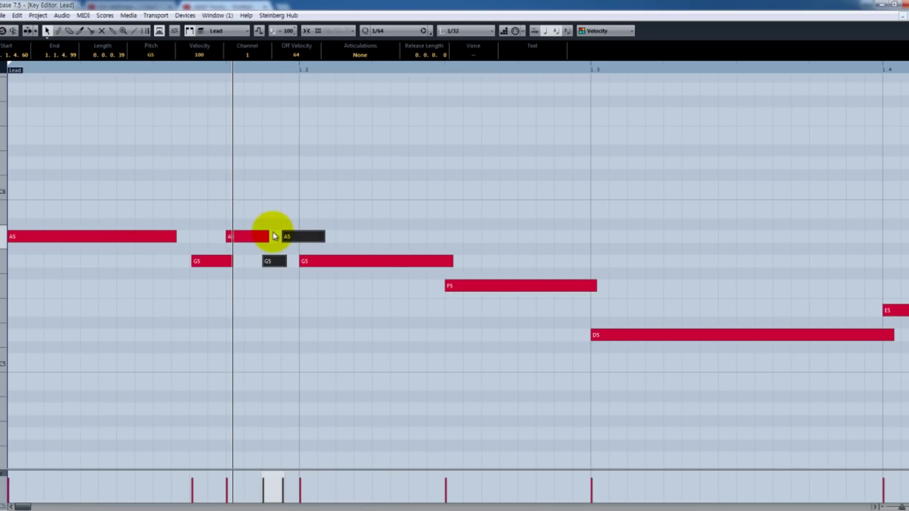
left_click_drag(153, 71, 152, 254)
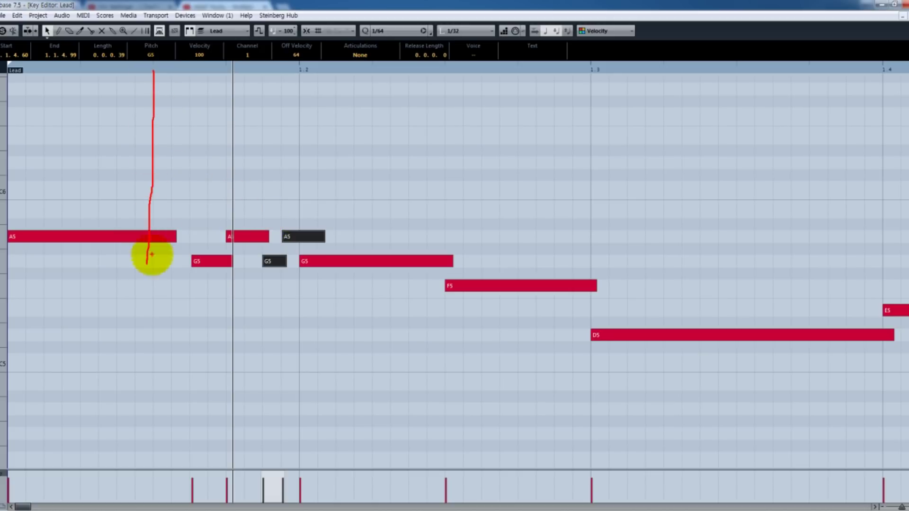
left_click_drag(199, 194, 322, 189)
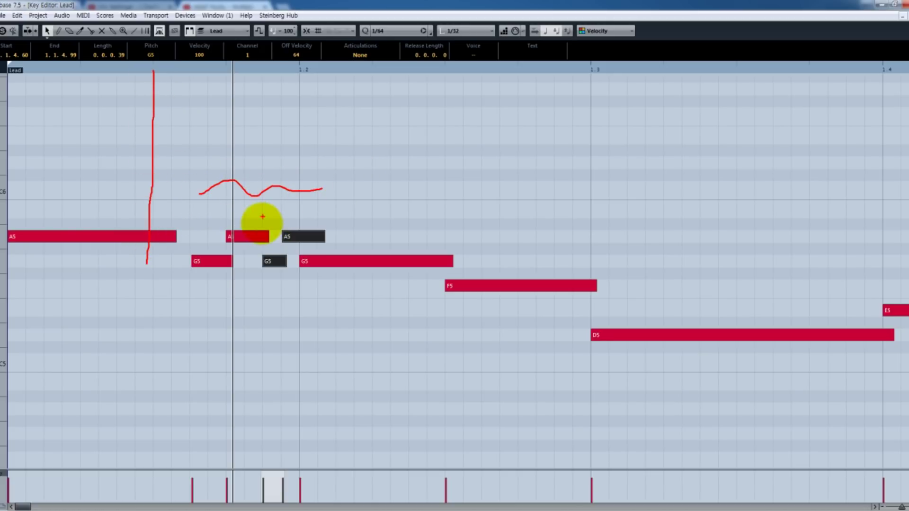
key("Escape")
- Lengthen the opening A5 to 0.0.2.67 so it slightly overlaps the following G5, and play the off-grid passage
left_click_drag(177, 239, 192, 246)
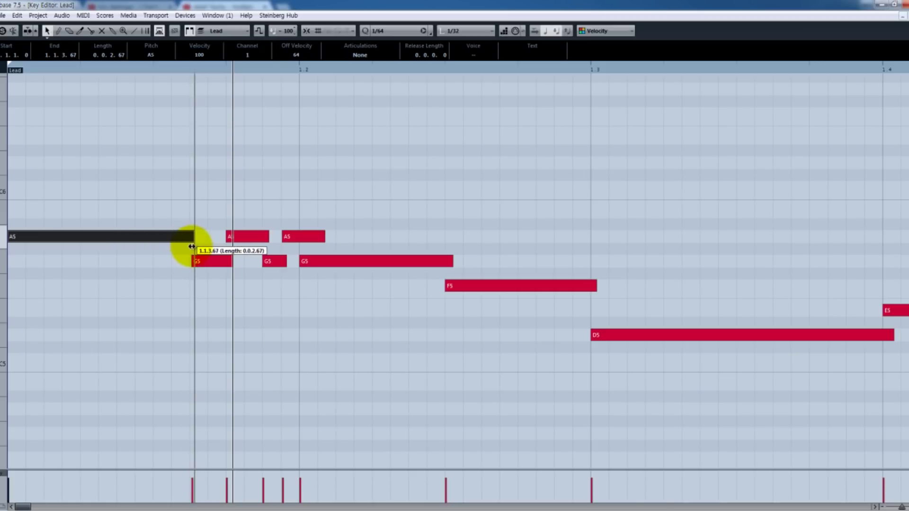
left_click(244, 173)
key("space")
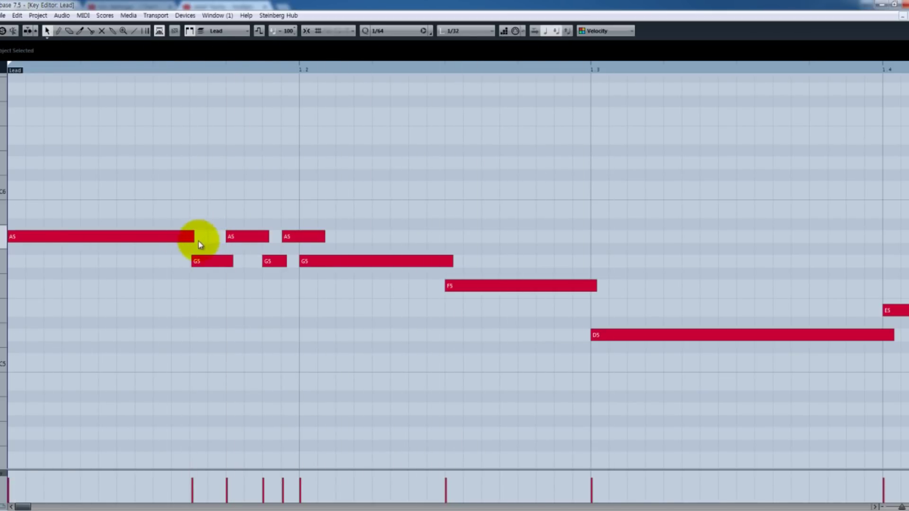
key("space")
key("space")
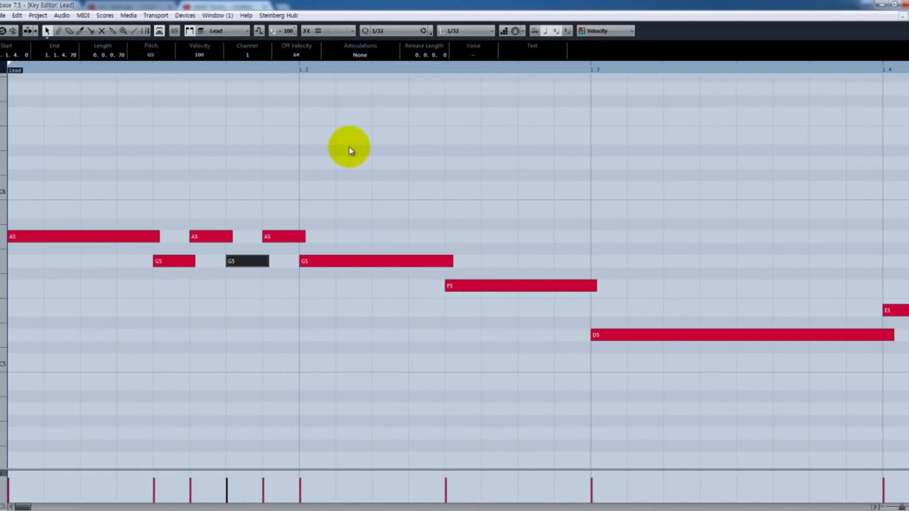
- Play back the version with the alternating A5 and G5 notes on the 1/32 grid to compare it
key("space")
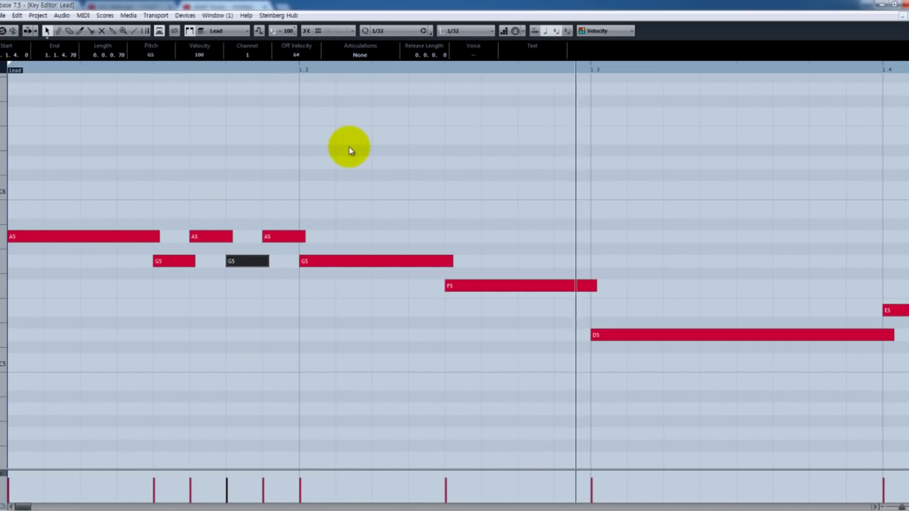
key("space")
key("space")
key("space")
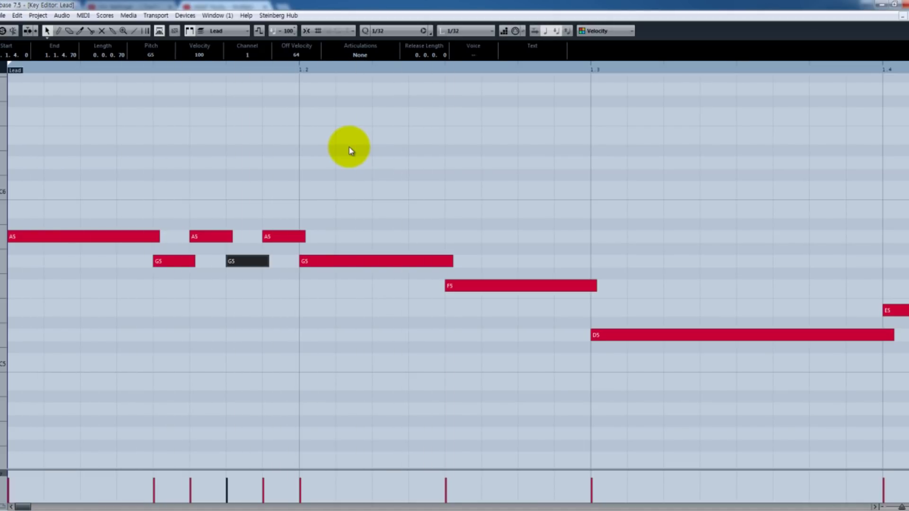
- Undo the 1/32 alignment edits to restore the off-grid timing of the short A5 and G5 notes
key("ctrl+z")
key("ctrl+z")
key("ctrl+z")
key("ctrl+z")
key("ctrl+z")
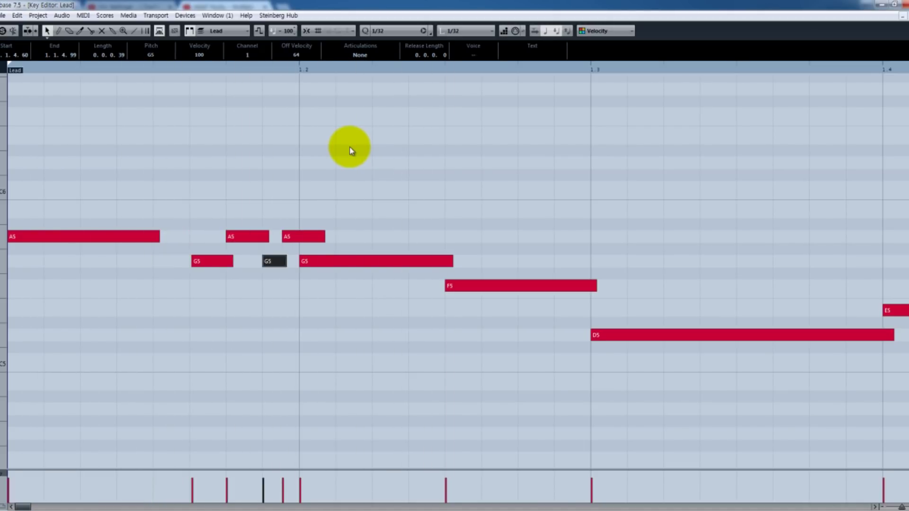
key("ctrl+z")
- Play back the Lead melody from bar 1 into bar 2
key("g")
key("g")
key("g")
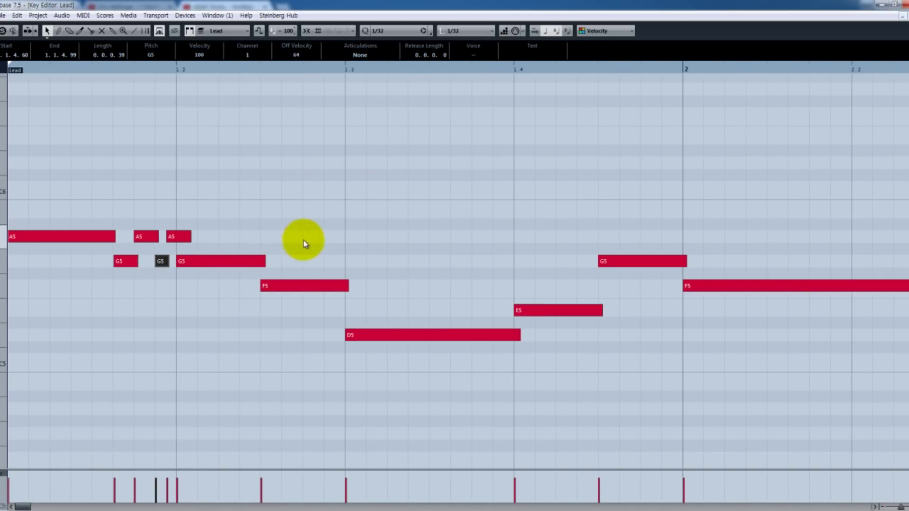
key("space")
key("g")
key("g")
key("g")
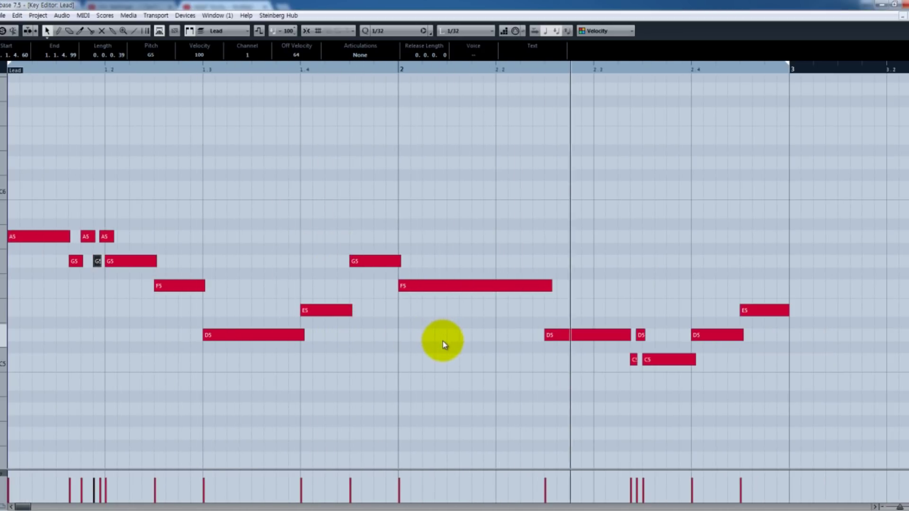
- Rework the notes after beat 2.3 into a D5 and C5 alternation on the 1/32 grid, with an added short C5 at 2.3.2.60
left_click(615, 70)
key("h")
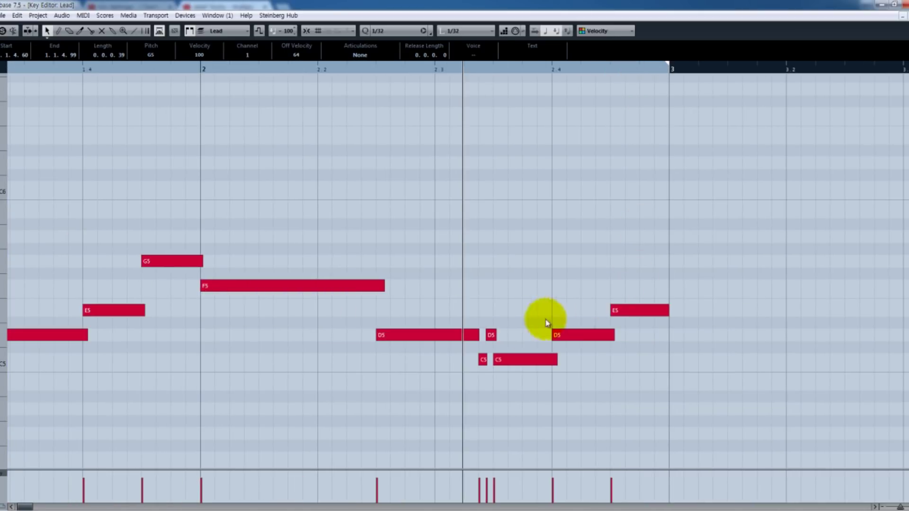
key("h")
key("h")
left_click(484, 395)
left_click_drag(501, 337, 431, 337)
left_click_drag(507, 359, 445, 364)
left_click_drag(528, 336, 511, 361)
left_click_drag(449, 361, 508, 337)
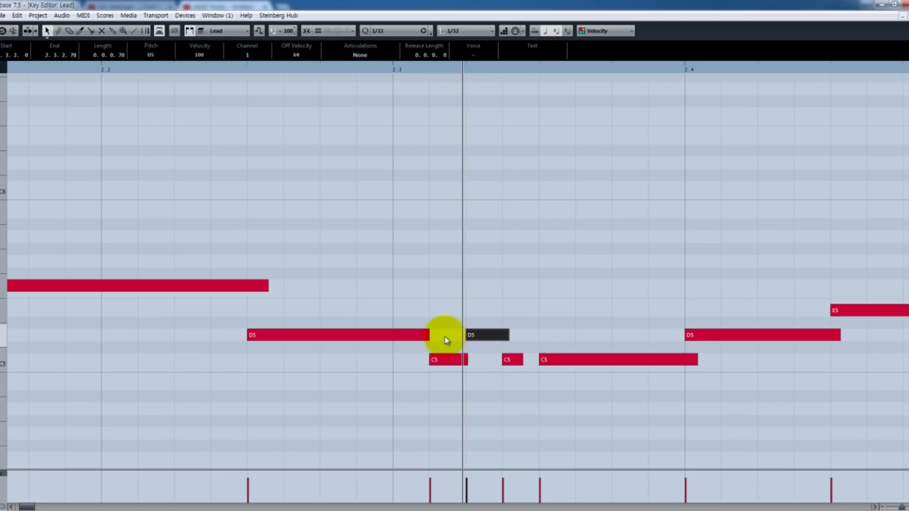
- Lengthen the D5 that leads into the alternation to 0.0.2.67 and the second short C5 to 0.0.0.62, overlapping their following notes
left_click_drag(429, 340, 434, 339)
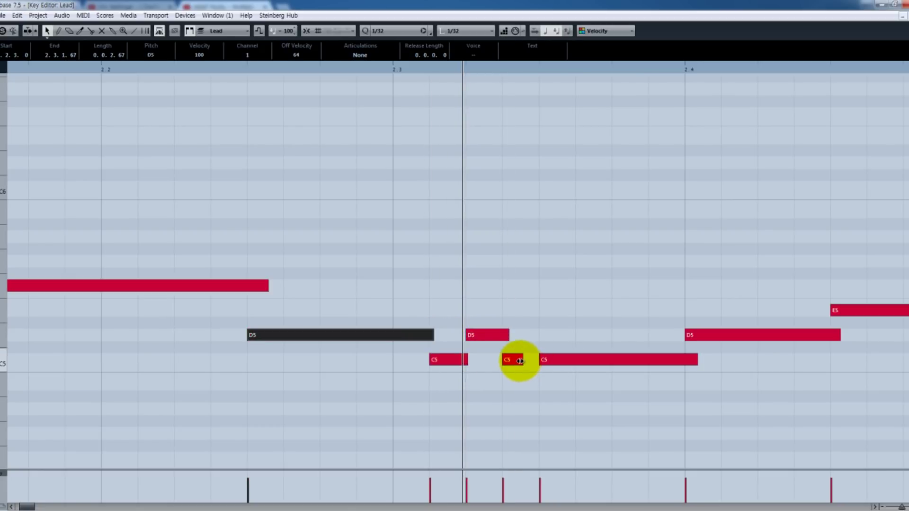
left_click_drag(522, 361, 535, 362)
key("g")
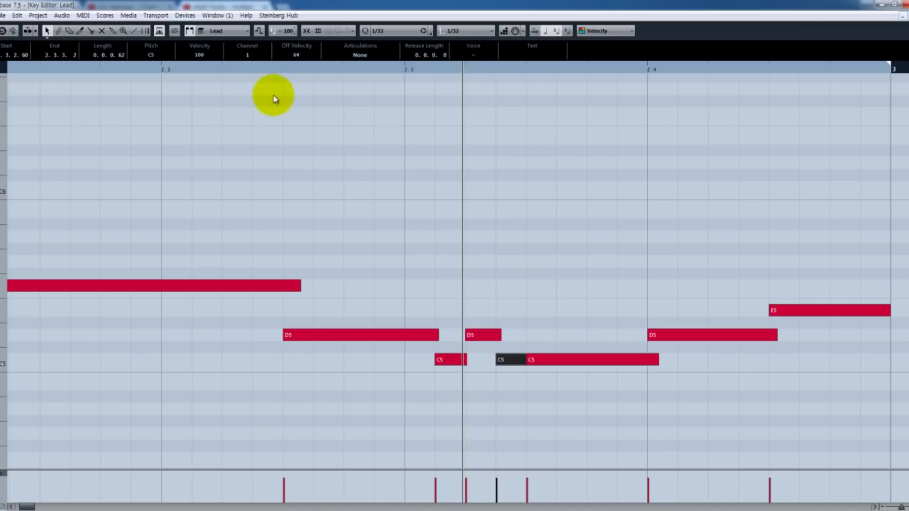
- Play back the alternating D5 and C5 passage from just before the D5 in bar 2
left_click(280, 70)
key("space")
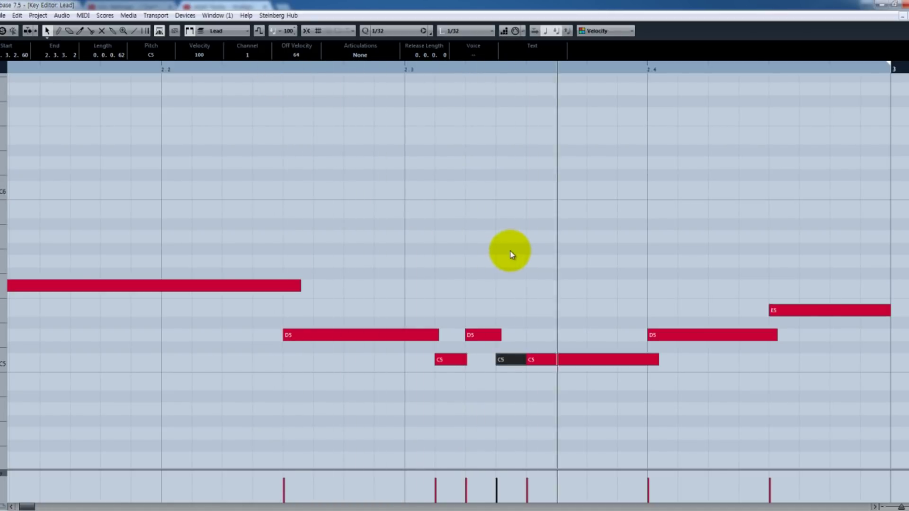
key("space")
key("space")
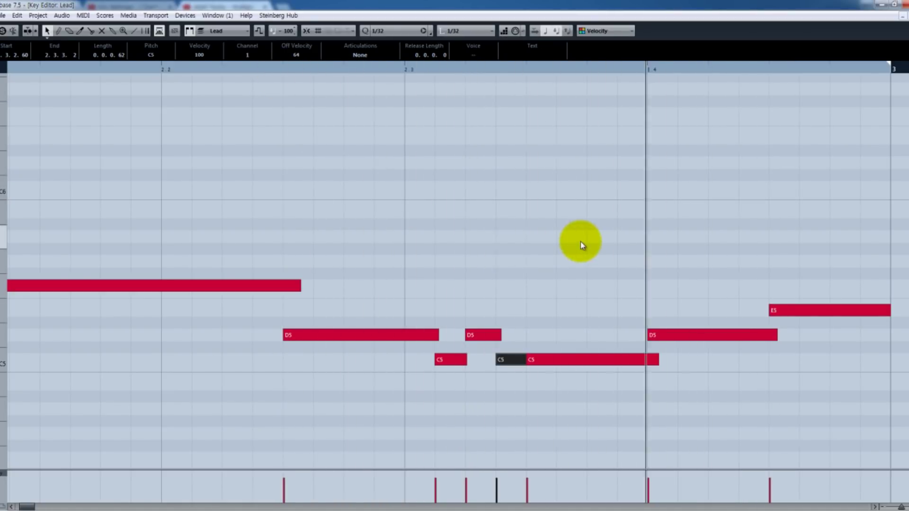
key("space")
- Split the long F5 in bar 2 at beat 2.2 and at the three following 1/32 positions
key("g")
key("g")
key("g")
key("g")
key("g")
key("g")
key("g")
key("g")
key("h")
key("h")
key("h")
key("h")
key("h")
key("h")
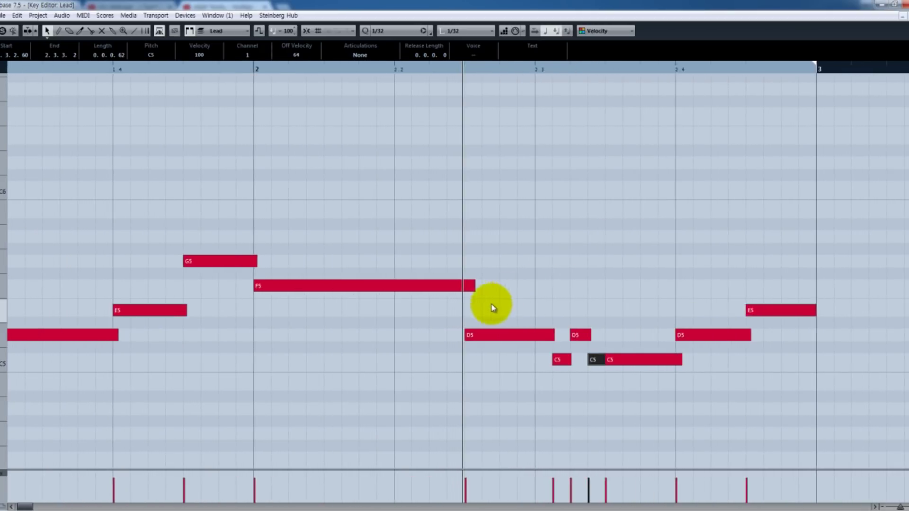
key("3")
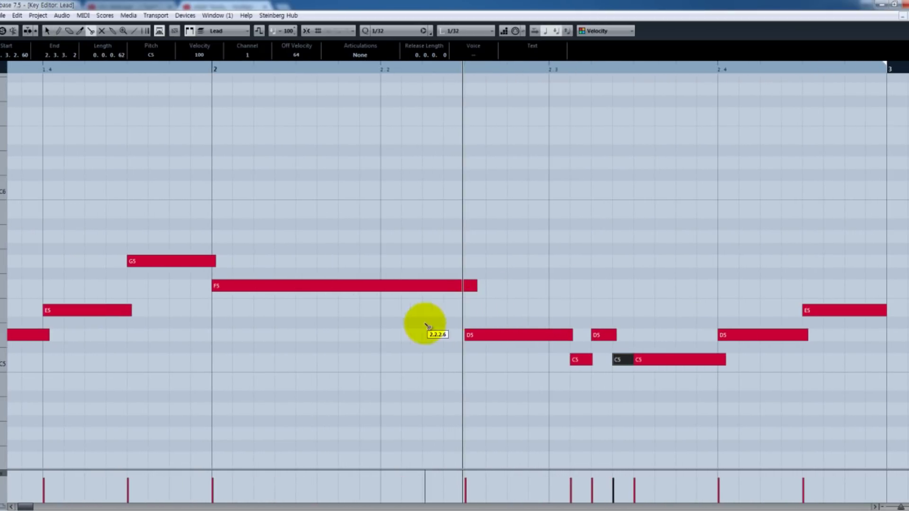
left_click(386, 287)
left_click(402, 286)
left_click(424, 286)
left_click(445, 286)
key("1")
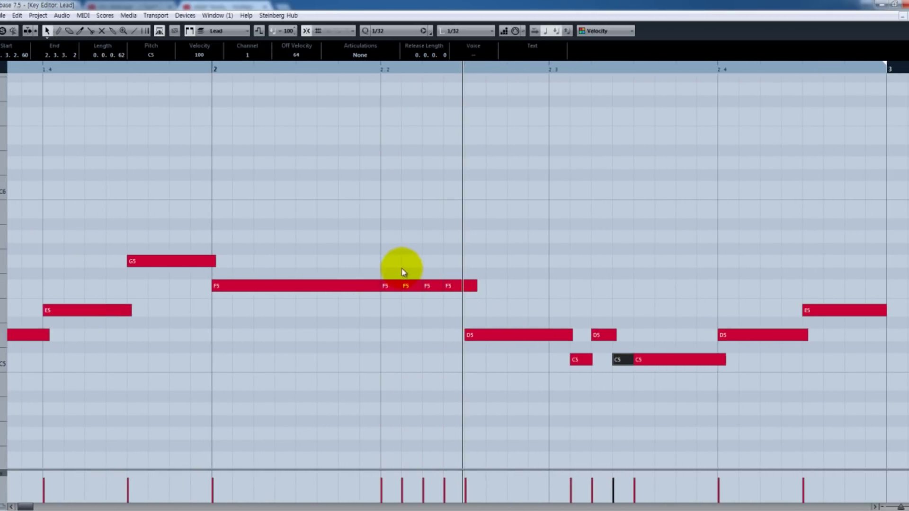
- Lower the first and third short F5 slices to E5 with slight overlaps between the notes, and play the result from before bar 2
left_click_drag(391, 286, 393, 309)
left_click_drag(432, 287, 385, 285)
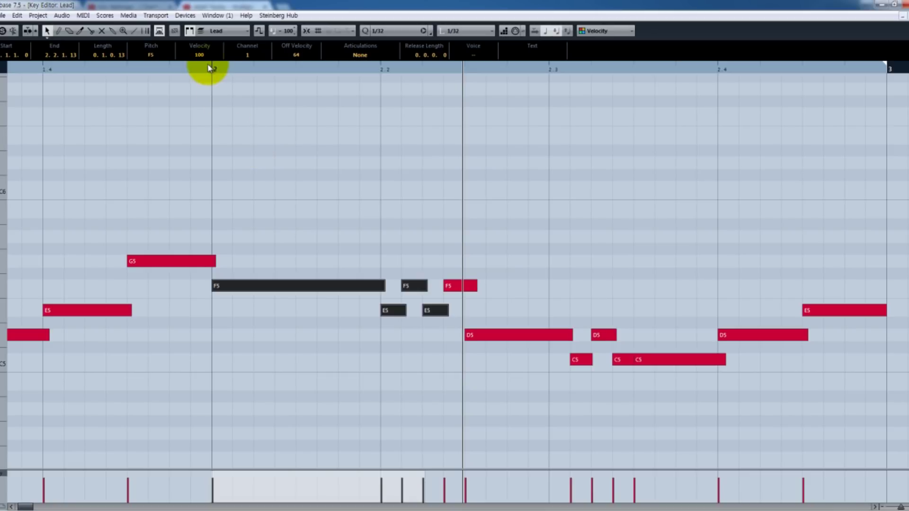
left_click(205, 70)
key("space")
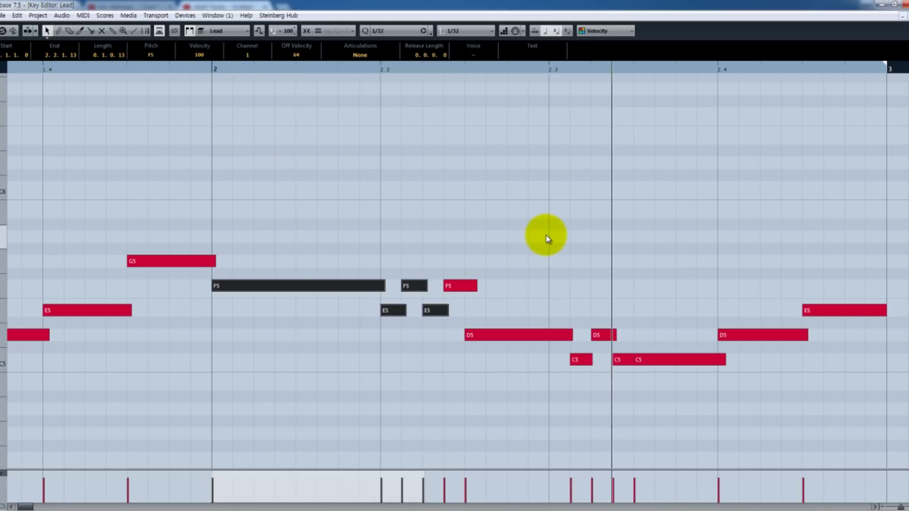
key("space")
- Play back the two-bar Lead melody from the project start, and deselect the notes
key("g")
key("g")
key("g")
key("KP_Decimal")
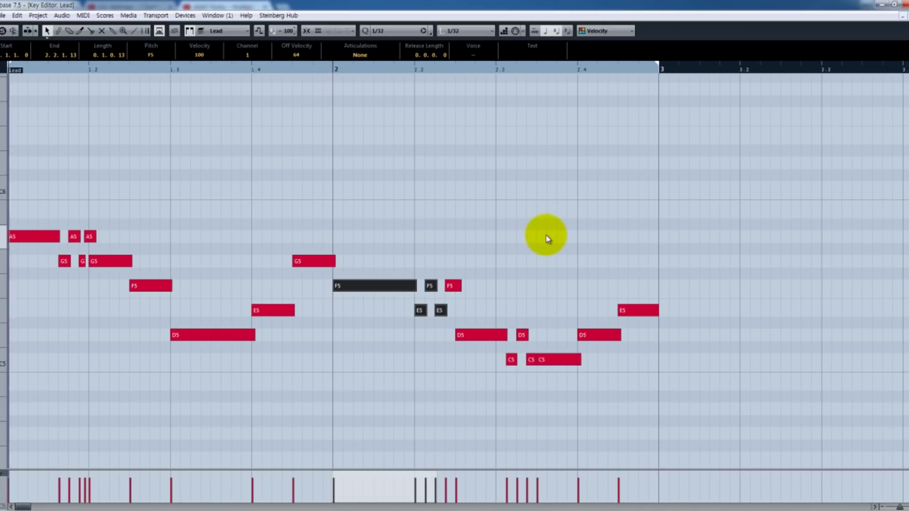
key("space")
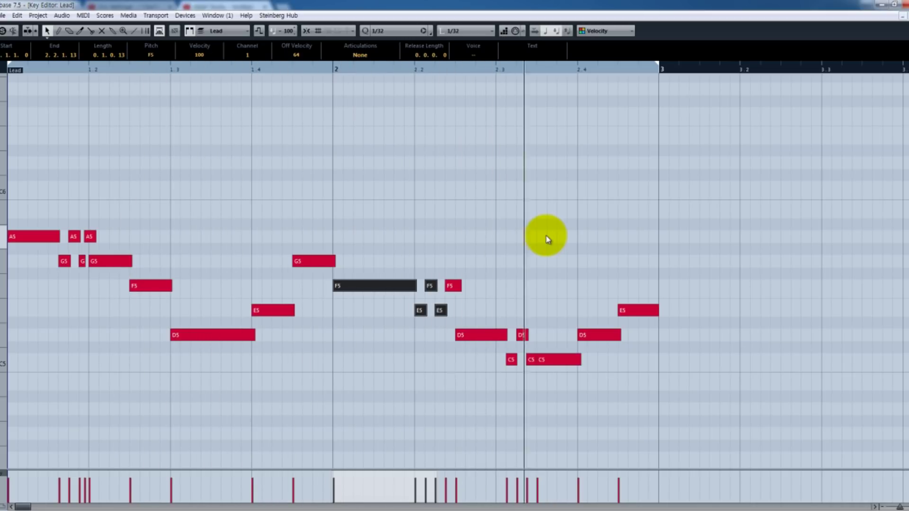
key("space")
left_click(547, 239)
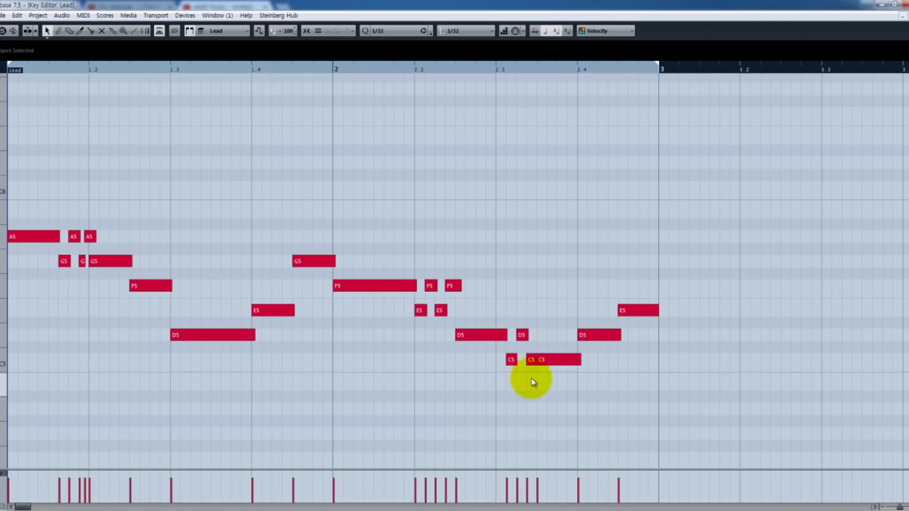
- Select the alternating D5 and C5 group and the F5 and E5 group in bar 2 in turn, and clear the selection
left_click_drag(534, 391, 495, 338)
left_click_drag(466, 311, 386, 259)
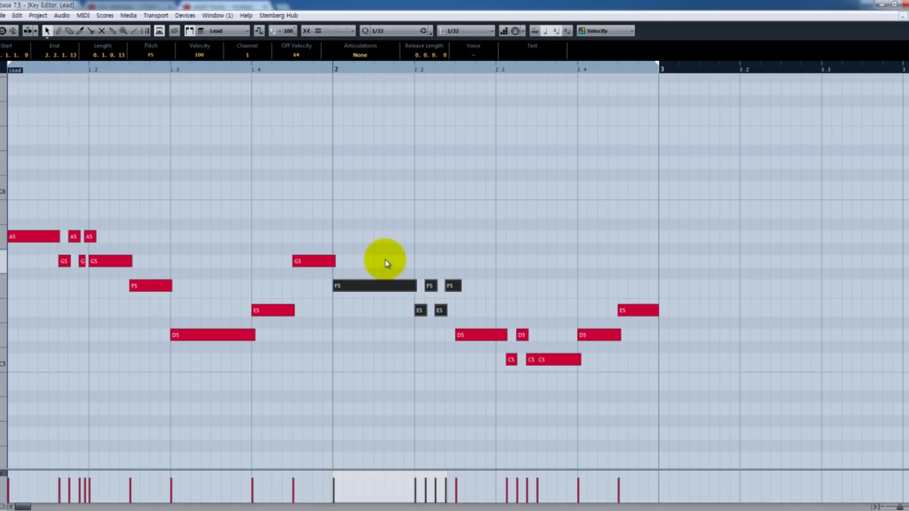
left_click(338, 379)
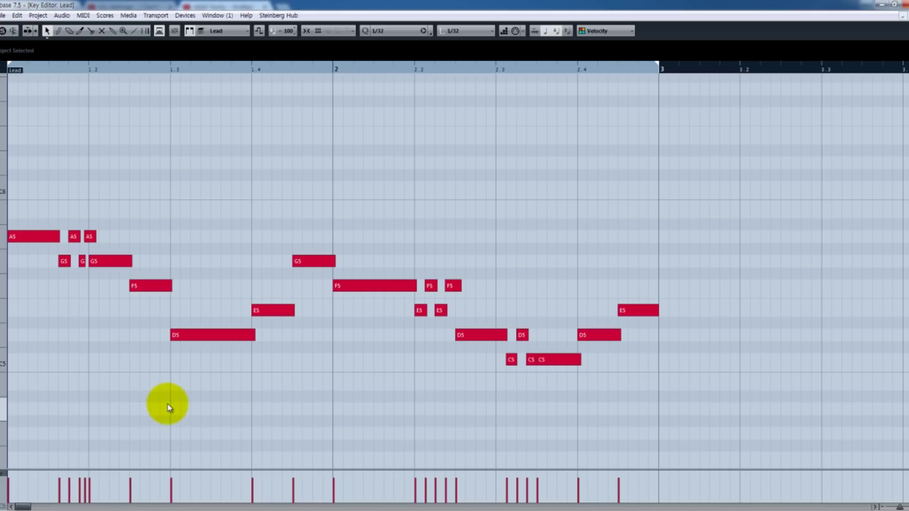
- Select the three A5 notes and the long D5 in bar 1 together with the long F5 at the start of bar 2
left_click_drag(106, 243, 10, 223)
left_click(234, 336, "shift")
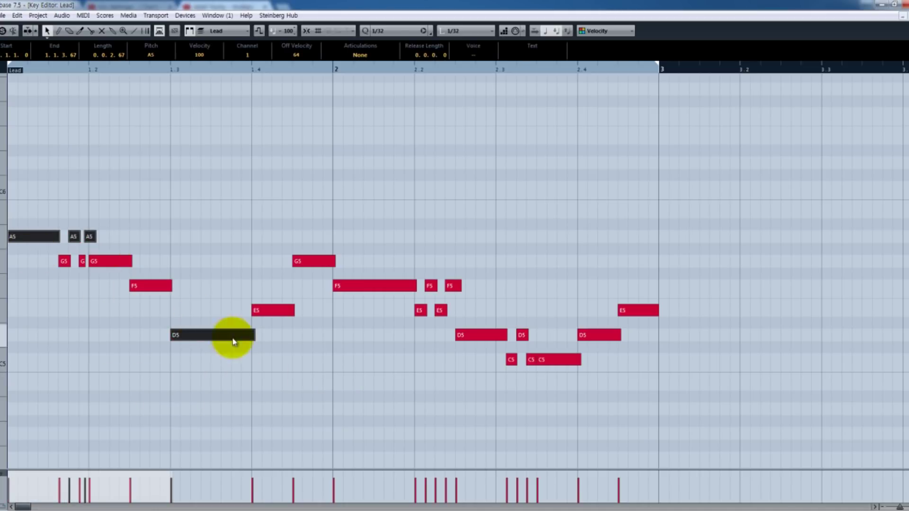
left_click(374, 286, "shift")
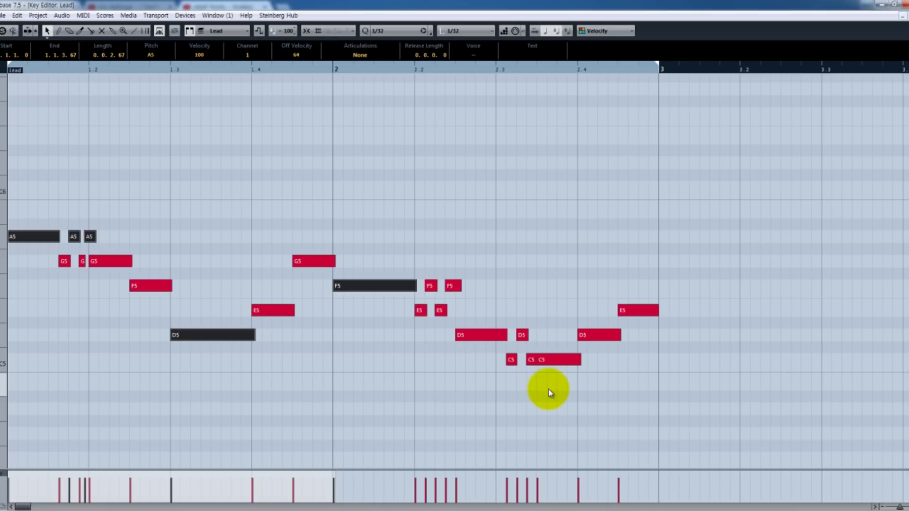
key("space")
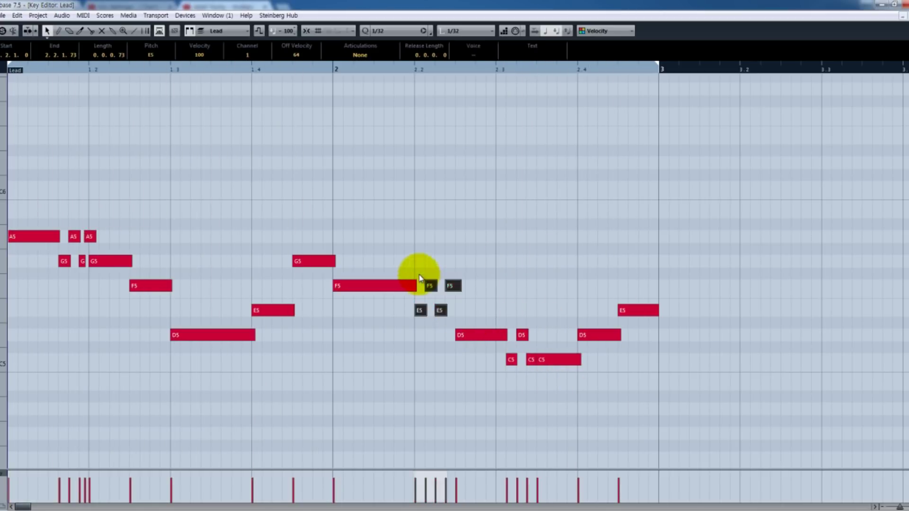
- Remove the short F5/E5 alternation, undo edits back to one long F5 and the shorter D5/C5 alternation in bar 2, and play the part
left_click_drag(415, 289, 463, 290)
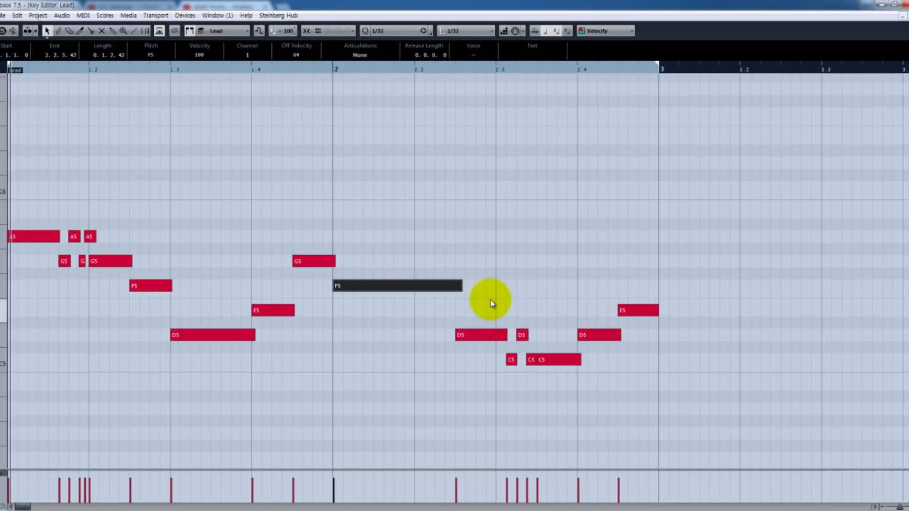
key("ctrl+z")
key("ctrl+z")
key("ctrl+z")
key("ctrl+z")
key("ctrl+z")
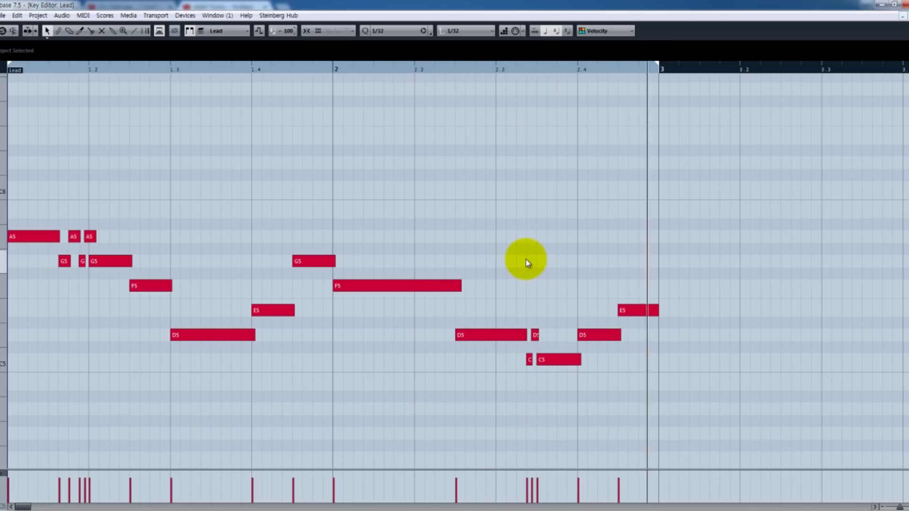
key("space")
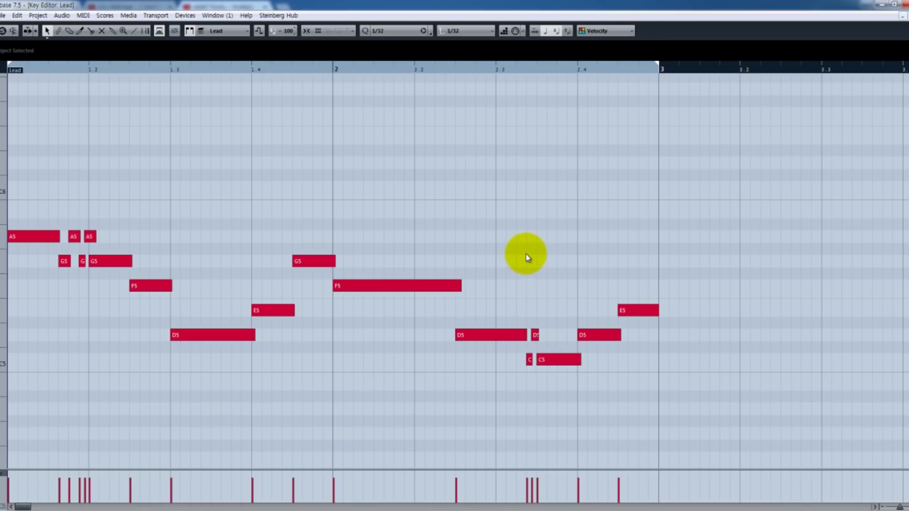